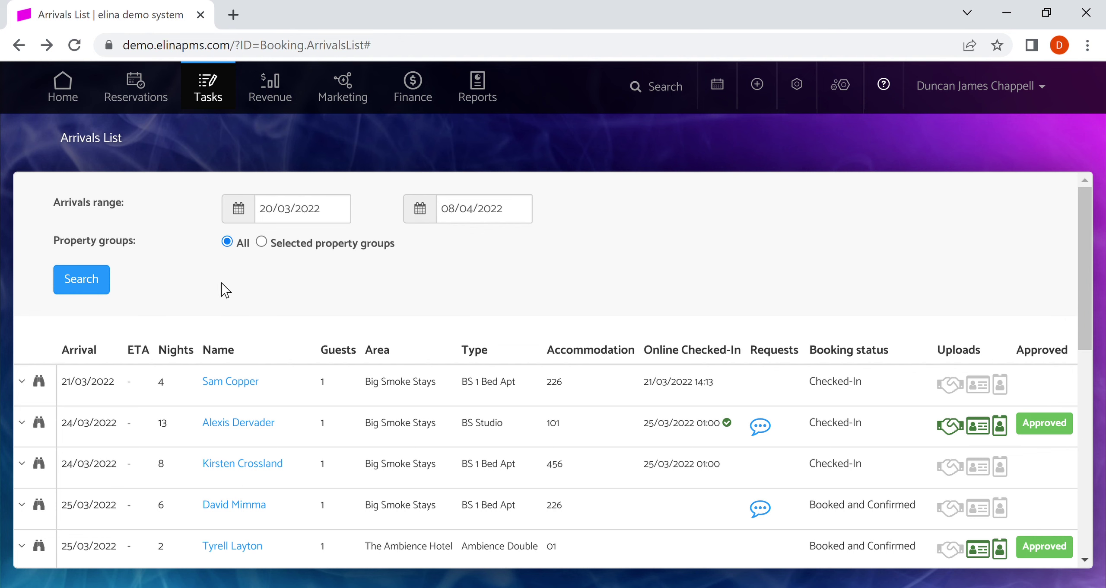
- Approve the 21/03/2022 Big Smoke Stays arrival's reservation, then collapse its details
scroll(41, 286, "down", 2)
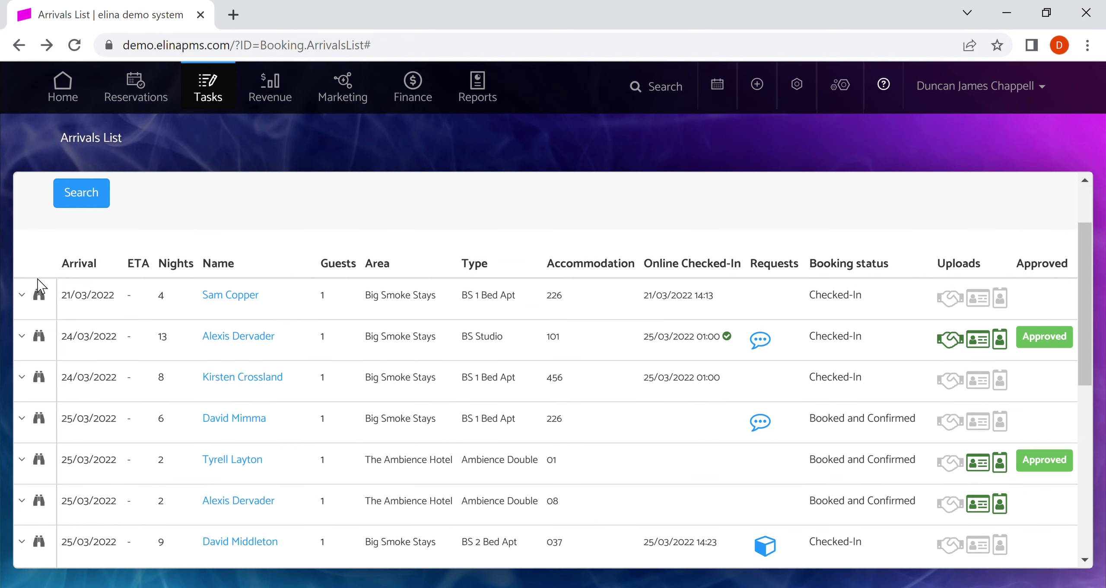
scroll(39, 285, "up", 2)
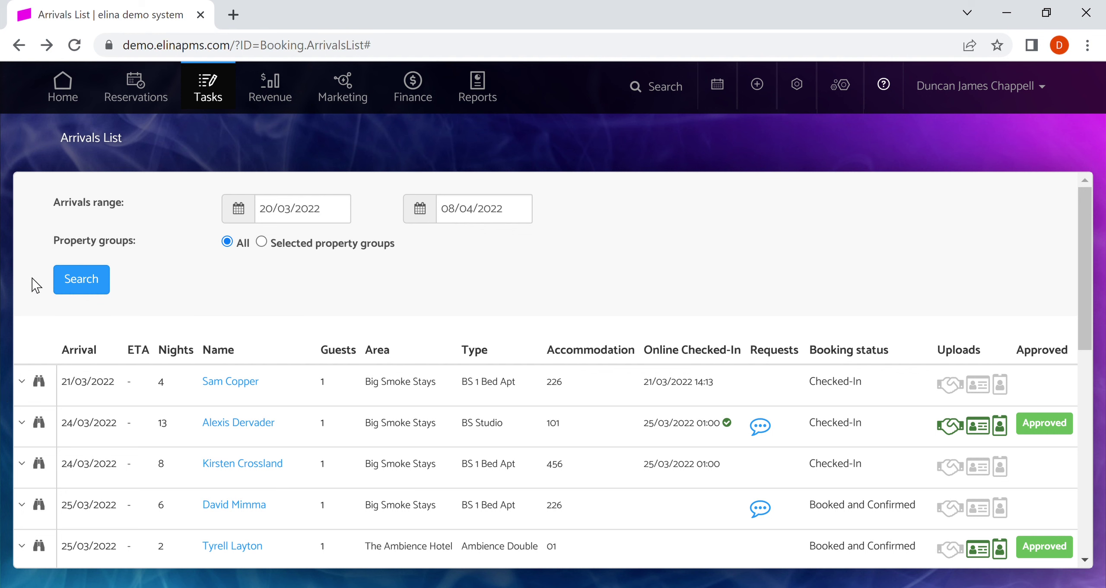
scroll(37, 286, "down", 2)
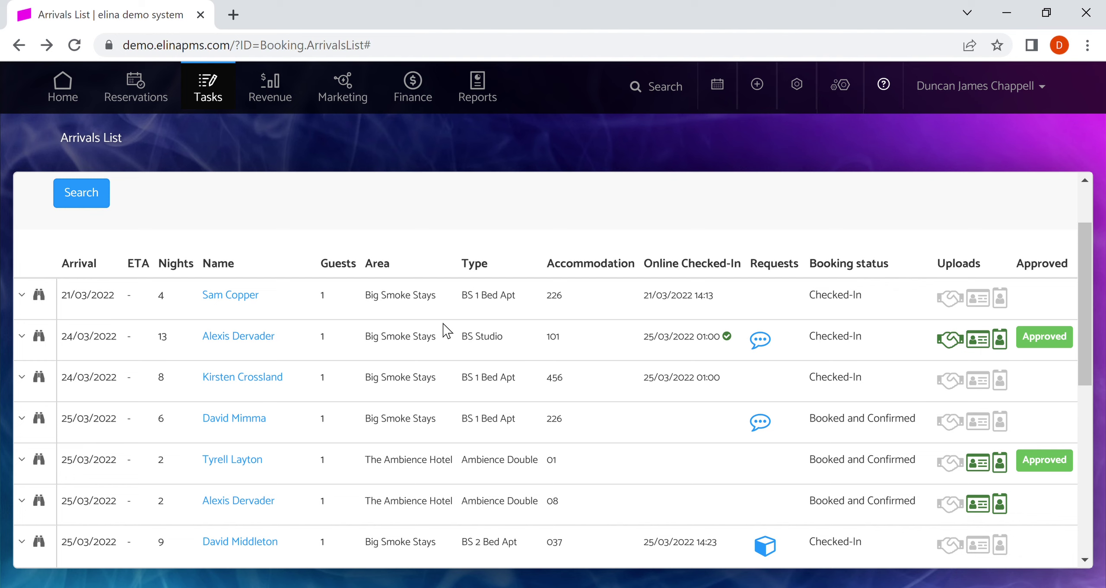
left_click(29, 298)
left_click(958, 355)
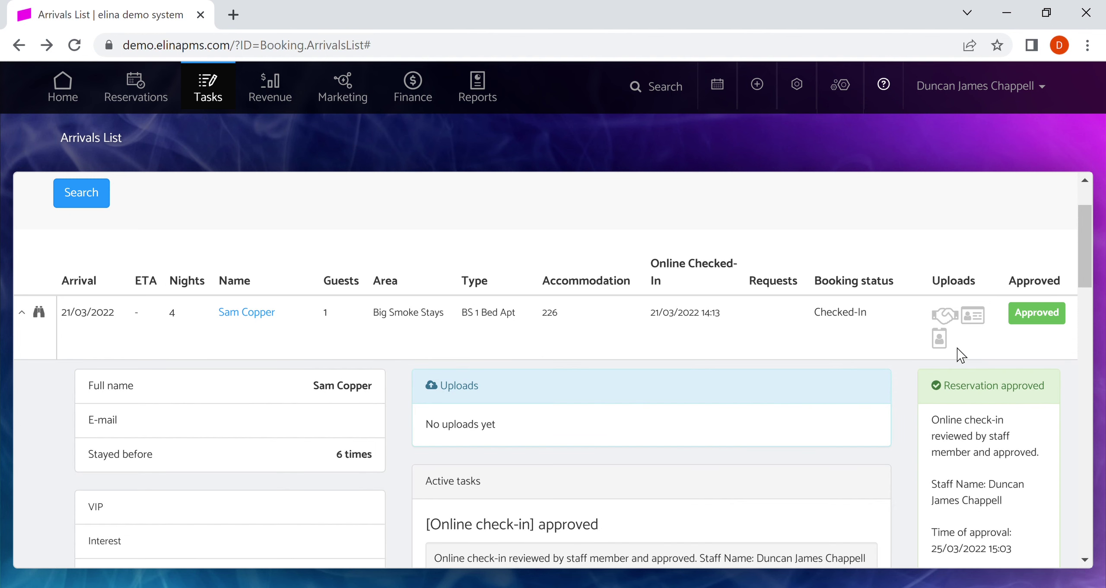
left_click(25, 314)
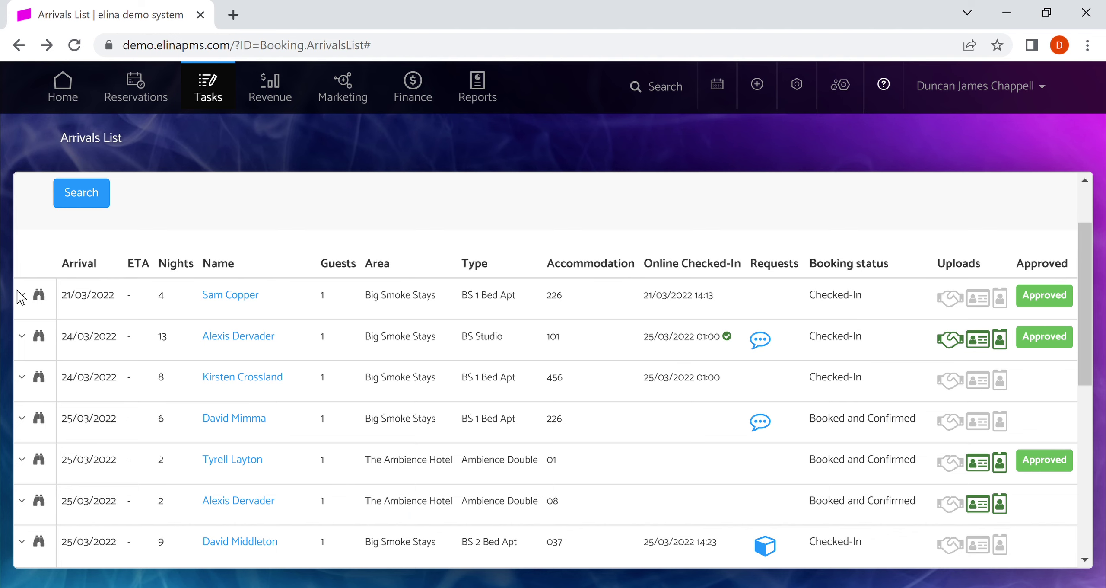
- Reject the 21/03/2022 arrival's approval, approve it again, and collapse the row
left_click(28, 298)
left_click(27, 296)
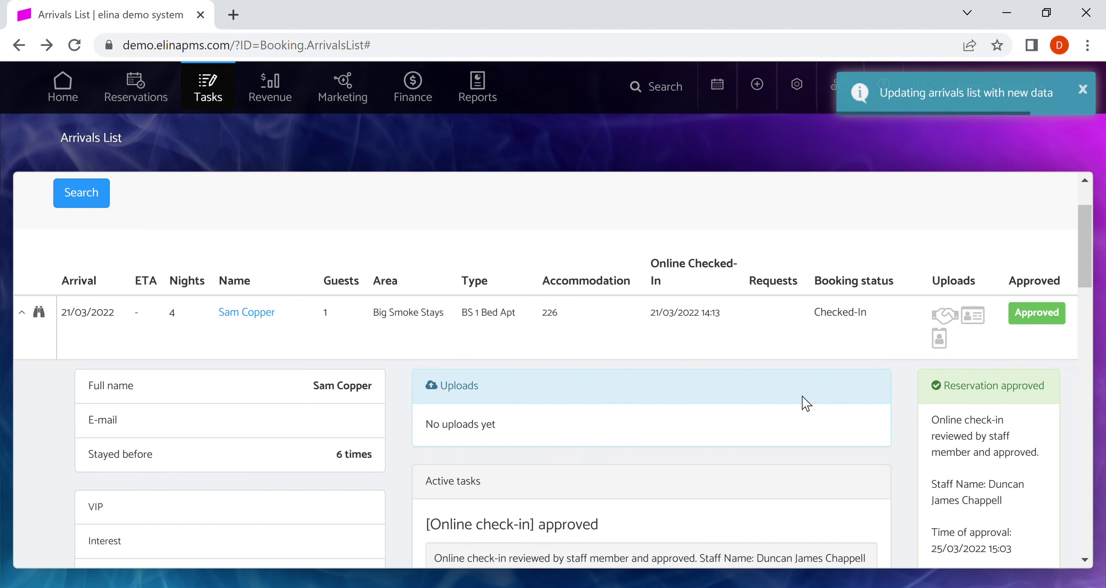
scroll(838, 422, "down", 1)
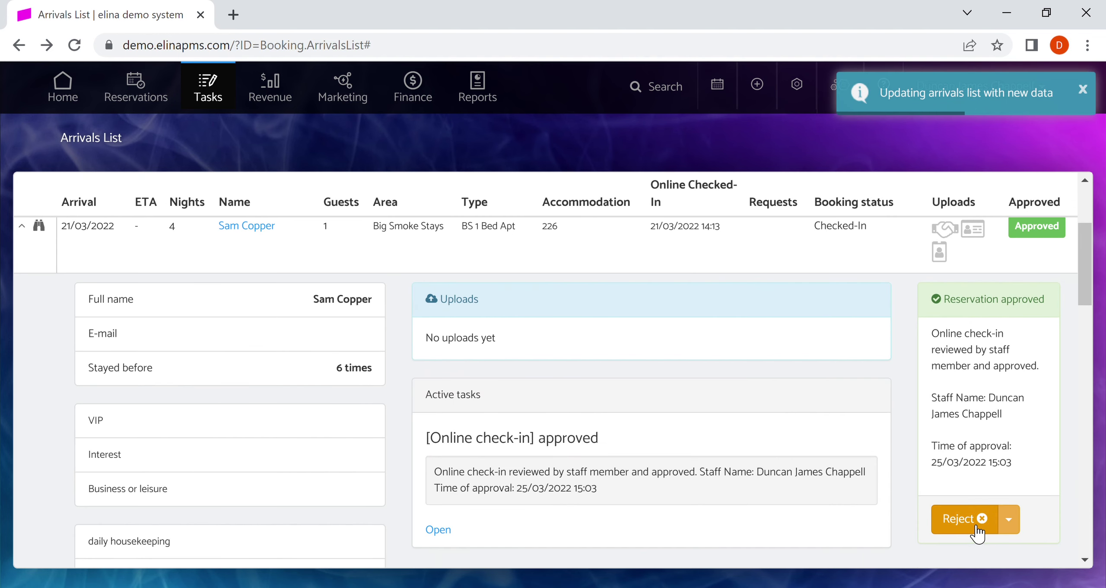
left_click(965, 518)
scroll(711, 373, "up", 3)
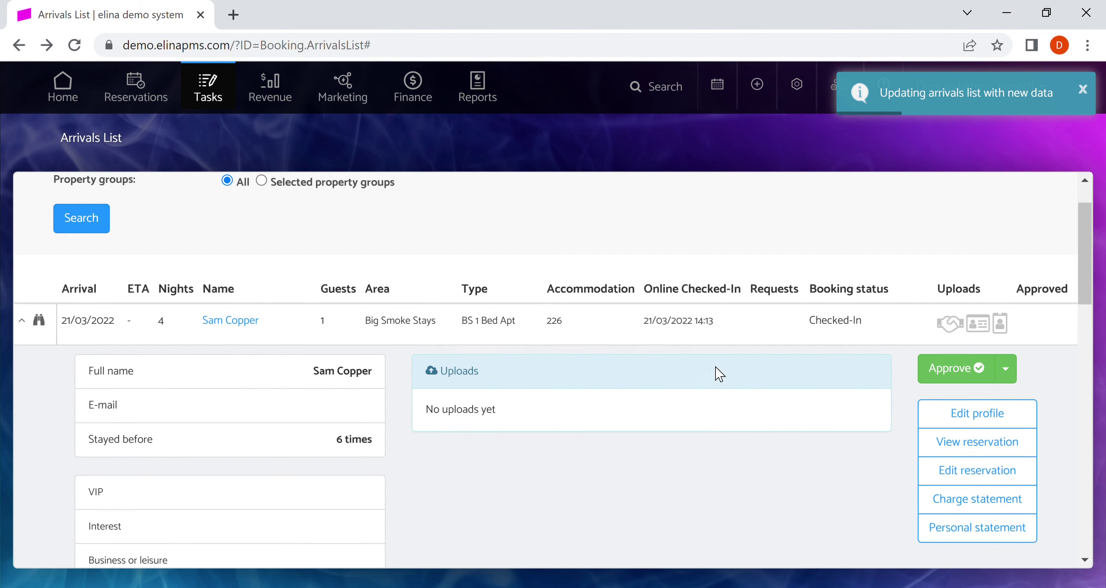
left_click(942, 429)
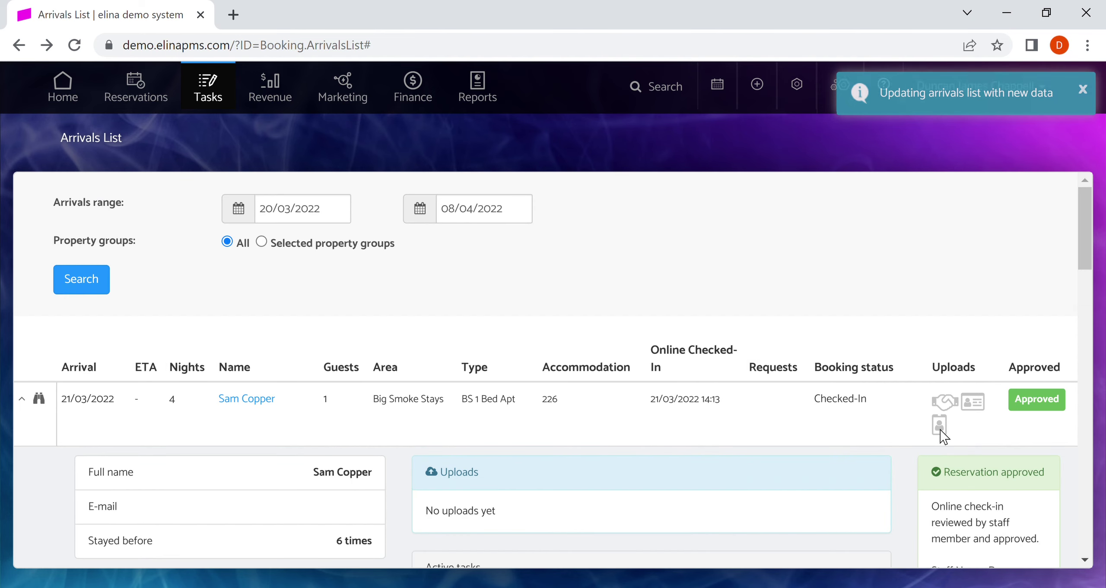
scroll(565, 432, "down", 2)
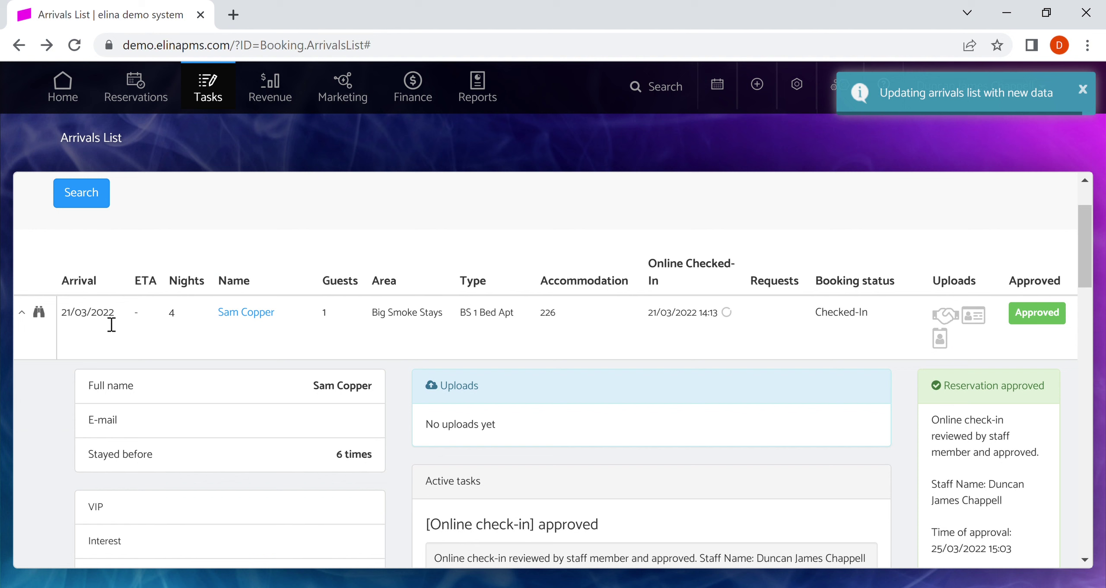
left_click(30, 317)
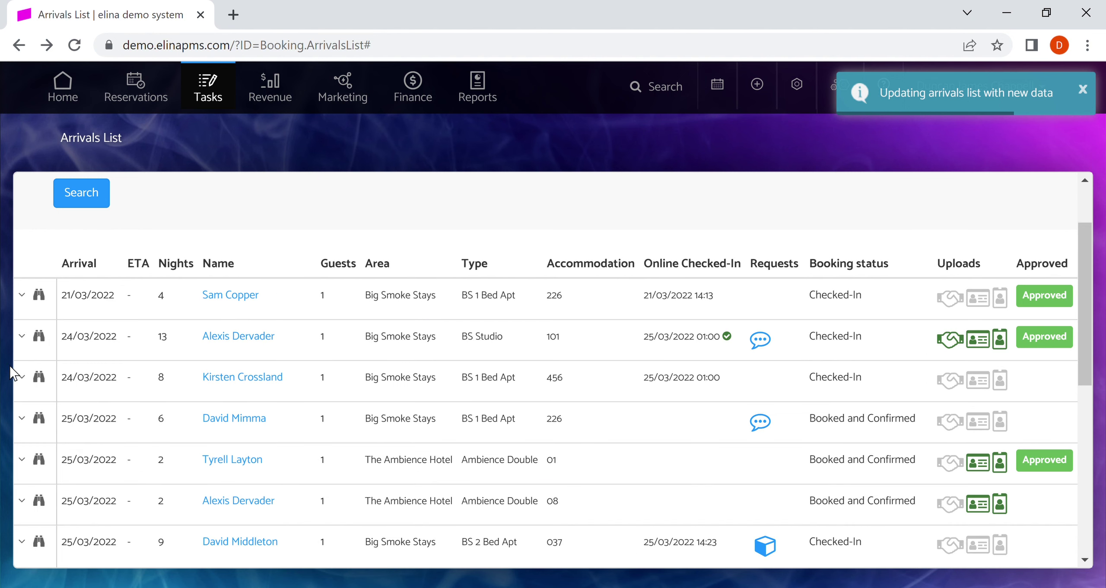
- Approve the accommodation 456 arrival with the comment 'Pre-auth was fine'
left_click(26, 377)
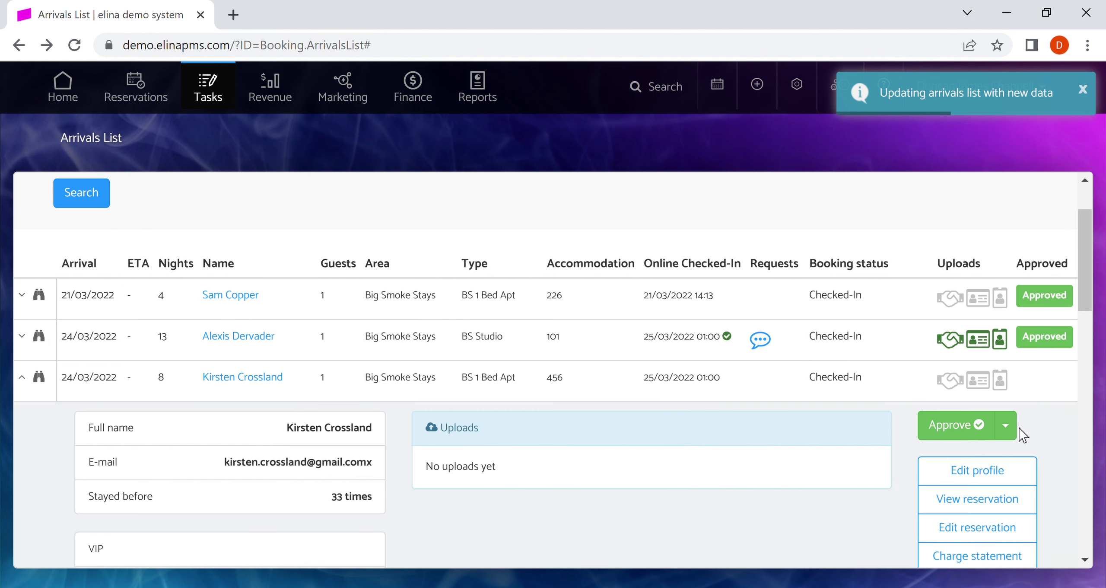
left_click(1006, 425)
left_click(951, 458)
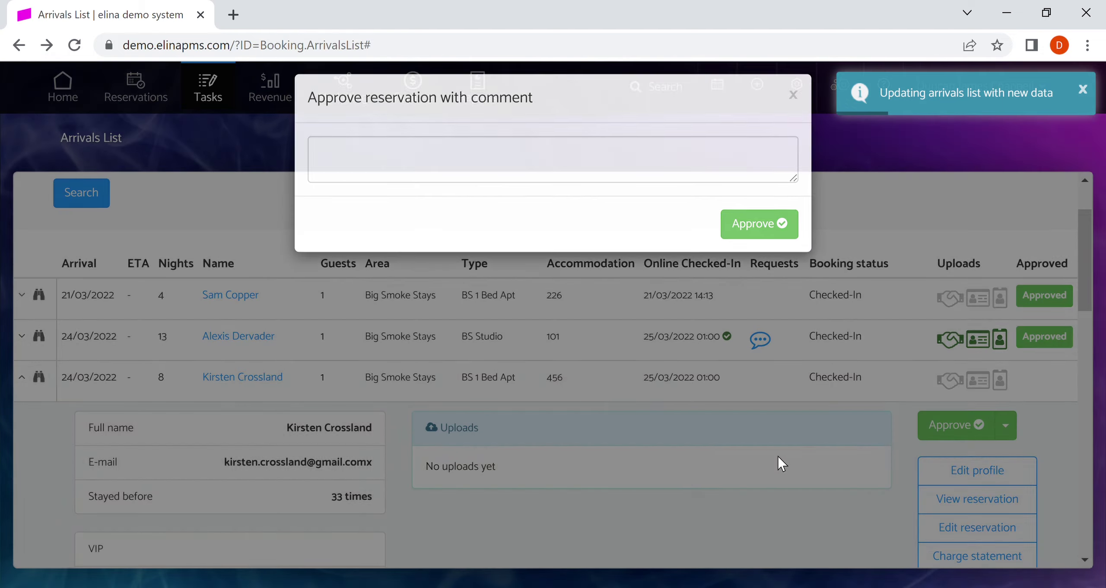
left_click(441, 190)
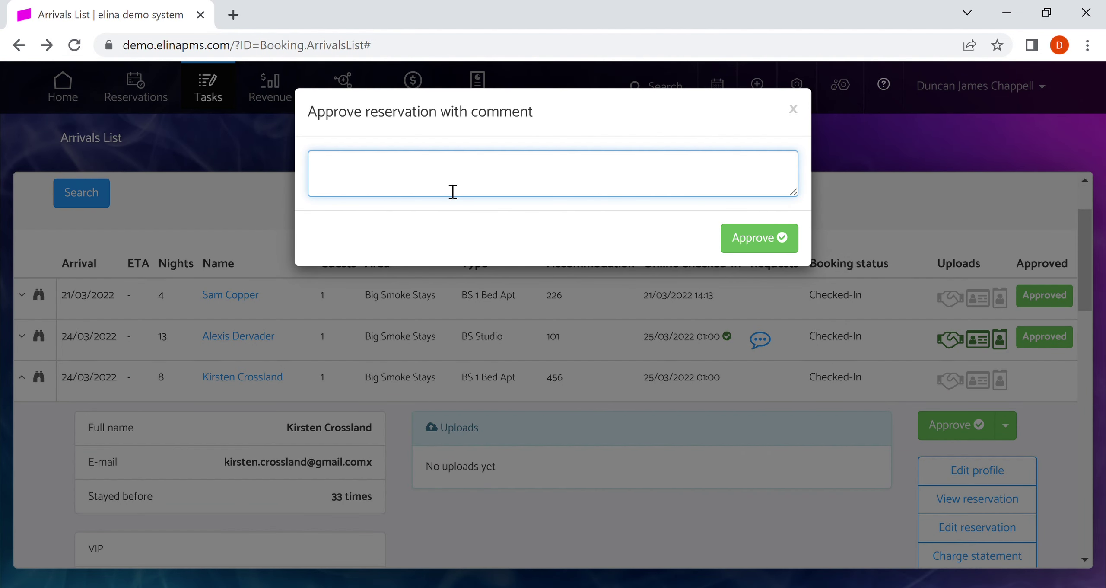
type("Pre-auth was fine")
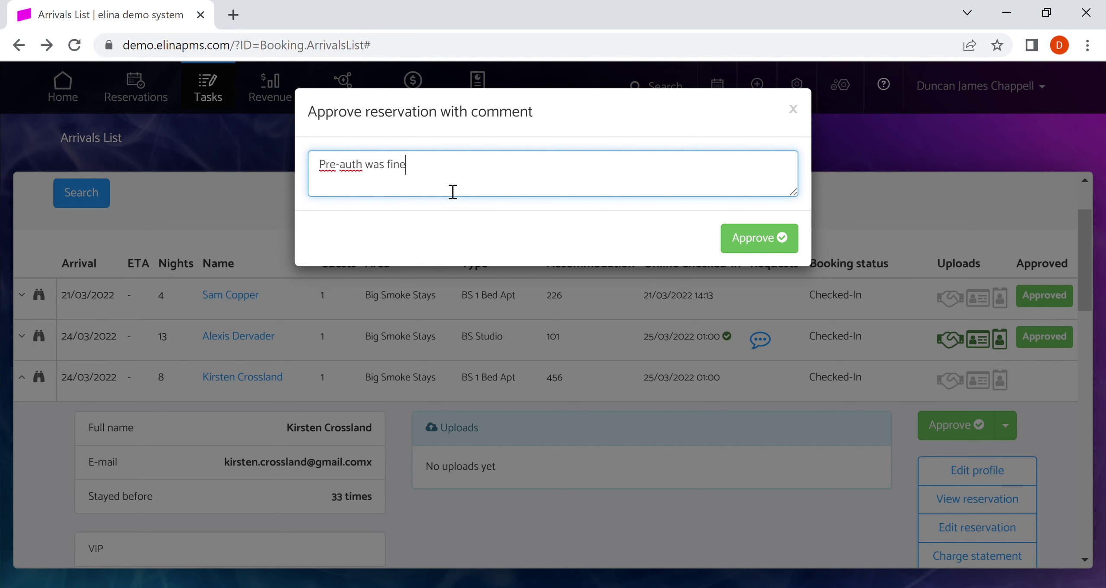
left_click(751, 240)
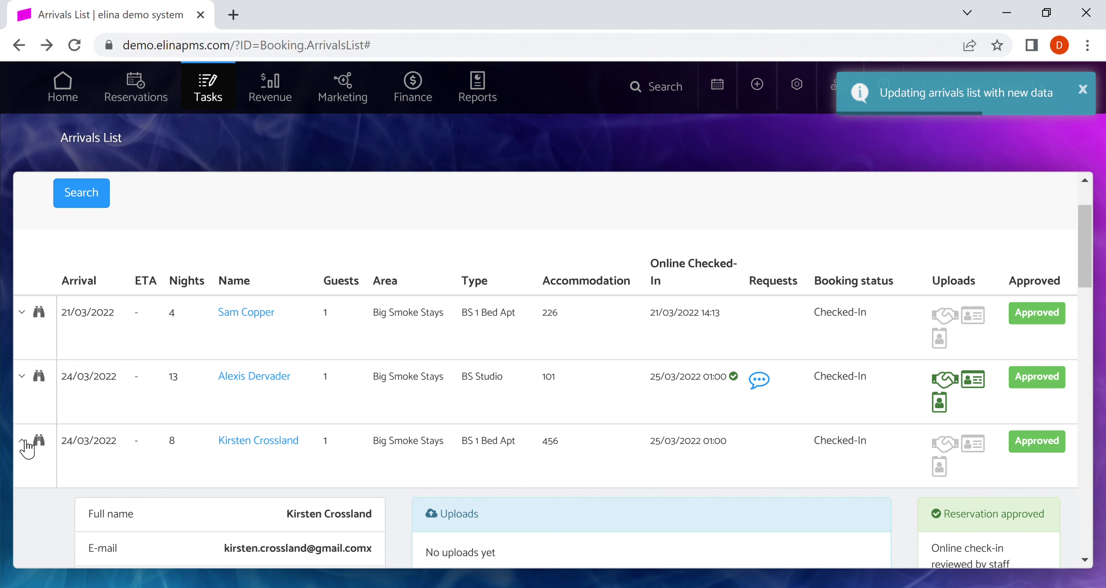
- Collapse the accommodation 456 arrival and review the 24/03/2022 BS Studio arrival's details
left_click(23, 441)
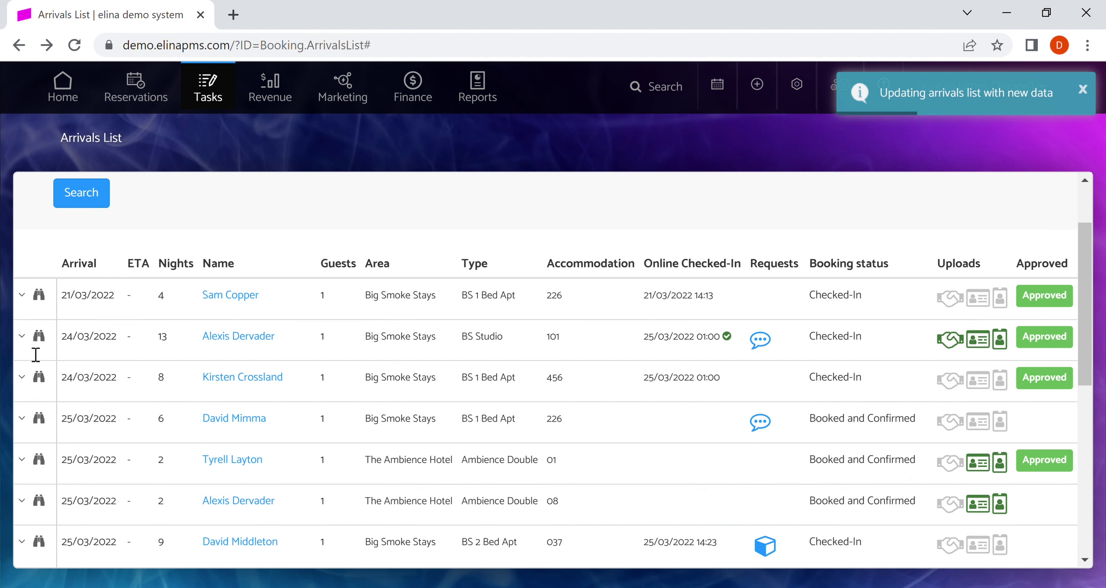
left_click(22, 336)
scroll(106, 463, "down", 4)
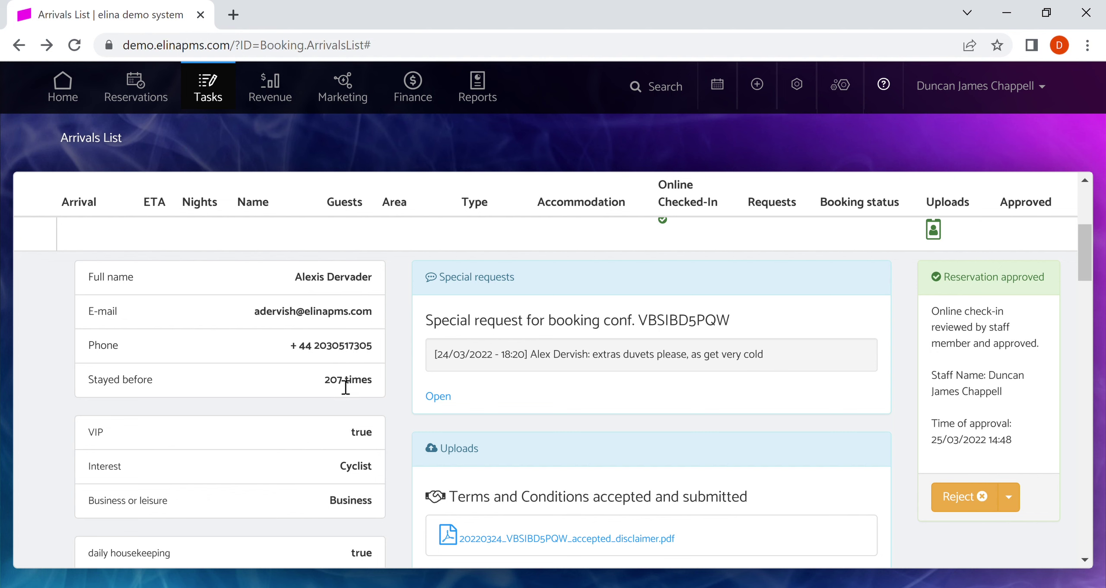
scroll(336, 402, "down", 2)
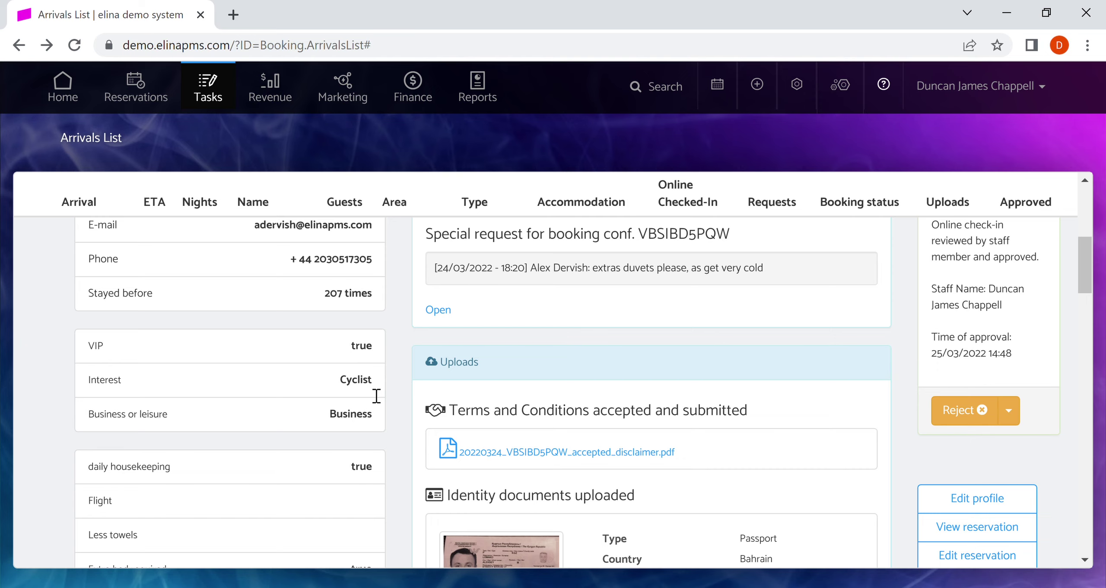
scroll(375, 395, "down", 4)
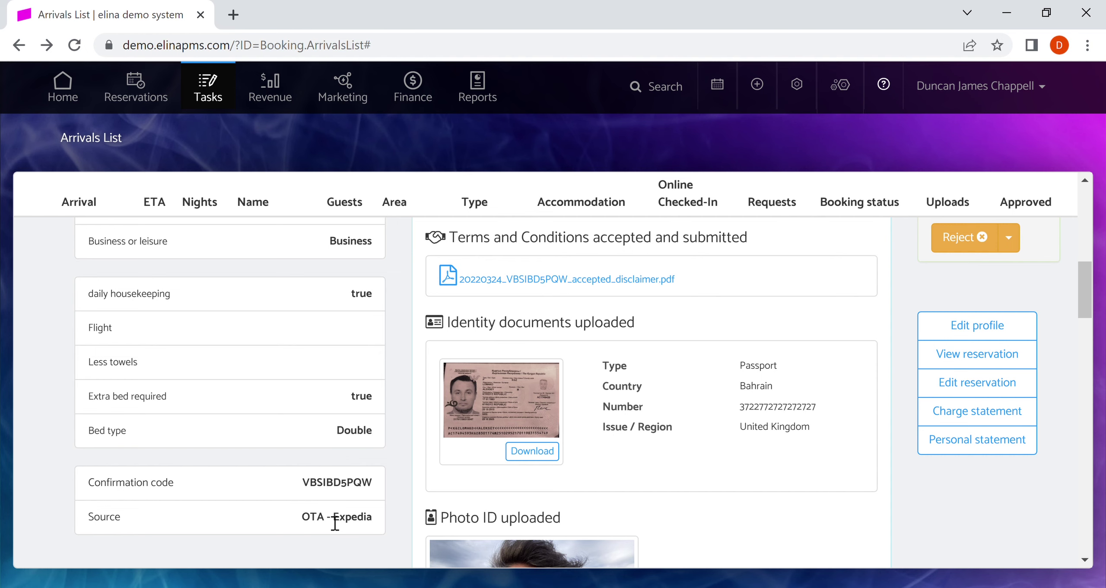
scroll(335, 521, "up", 4)
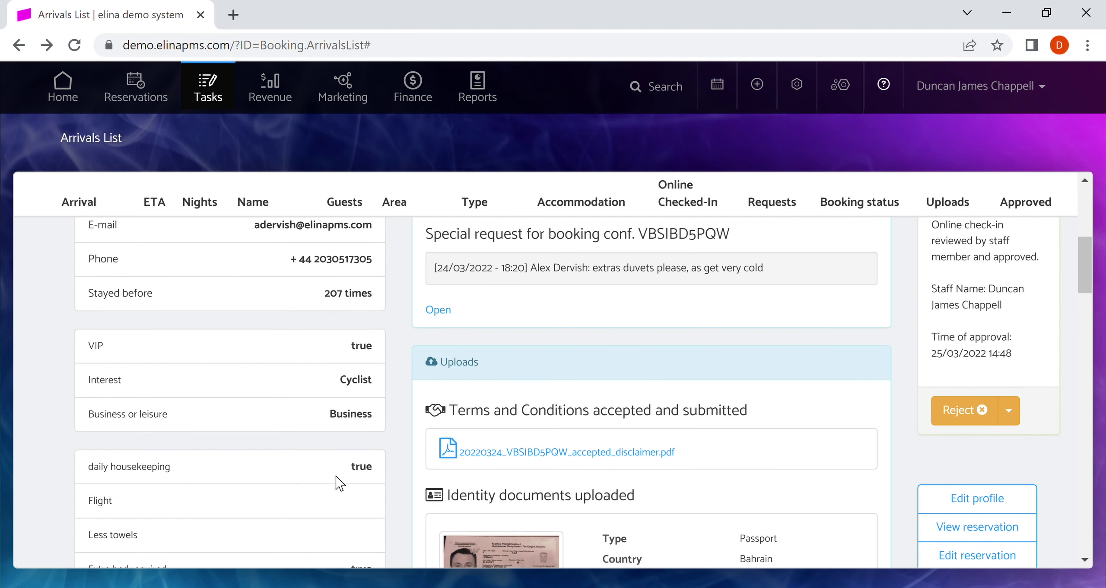
scroll(424, 368, "up", 2)
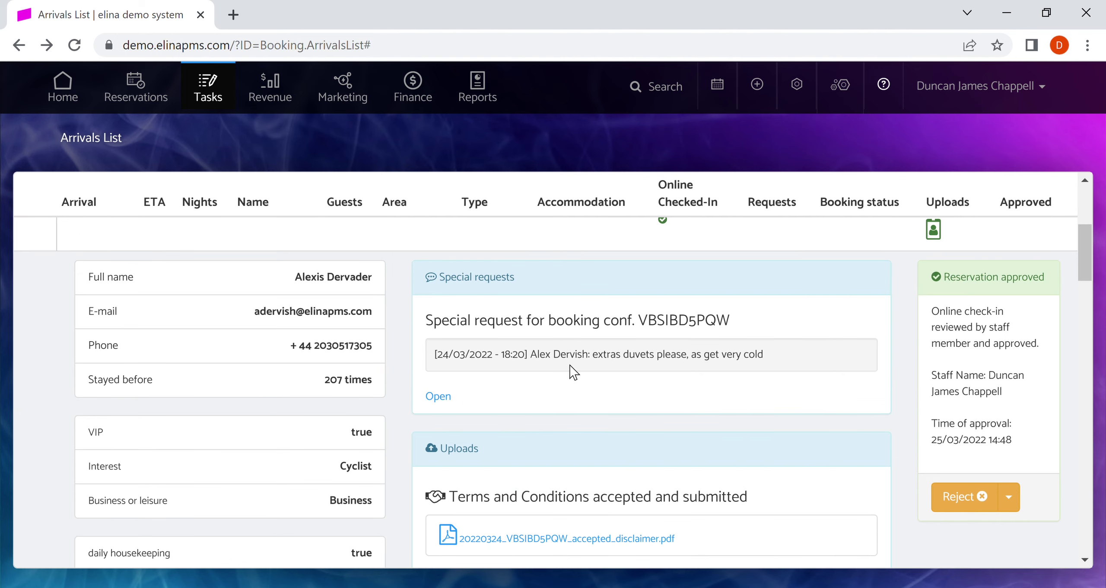
- View the full special request note, close it, and scroll to the uploads
left_click(445, 397)
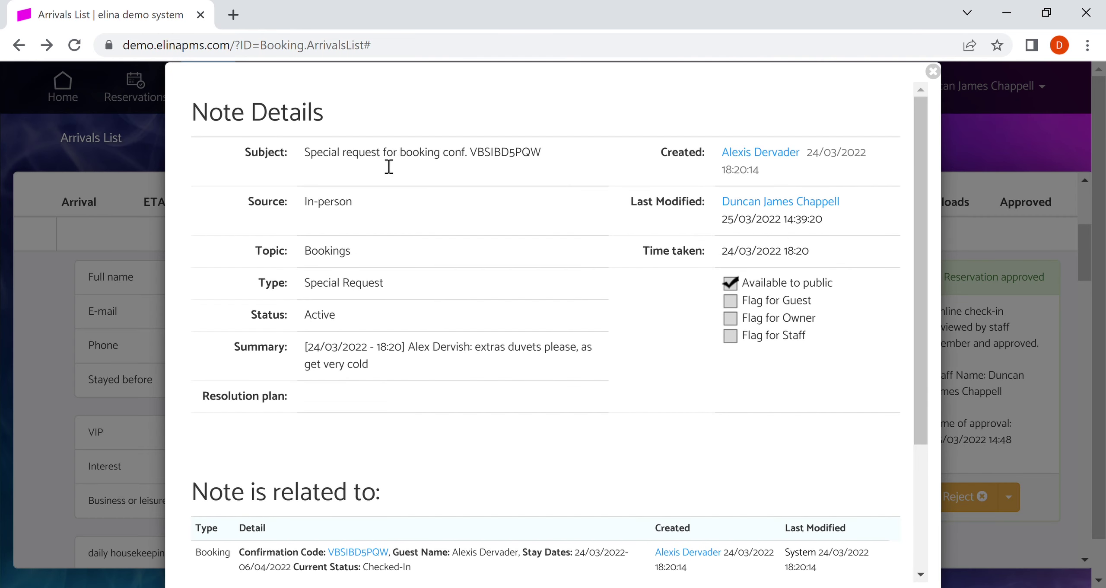
left_click(115, 129)
scroll(662, 420, "down", 4)
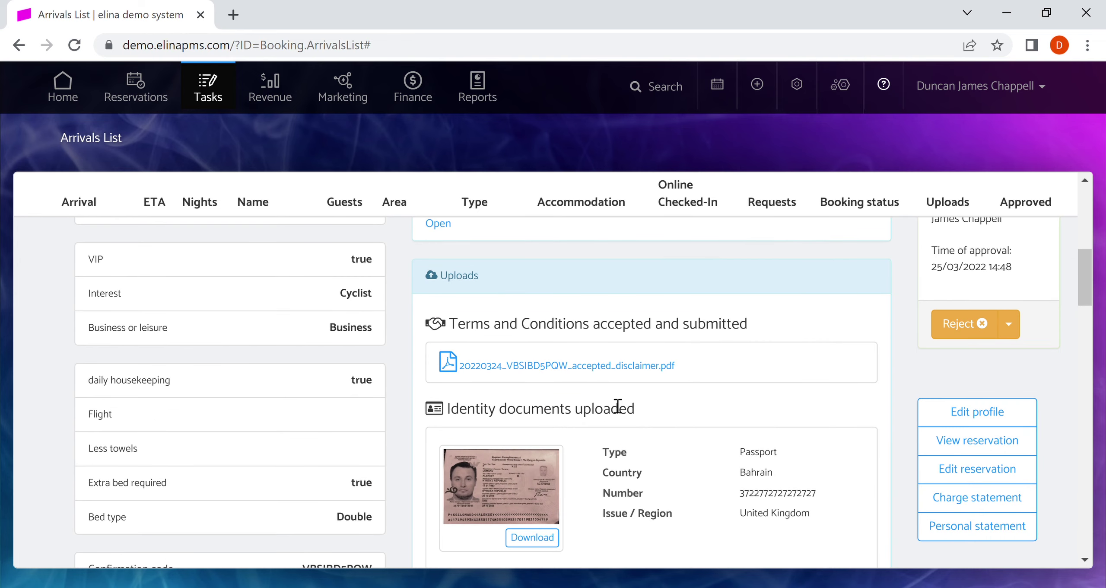
- Open and review accepted_disclaimer.pdf, then return to the Arrivals List booking
left_click(600, 370)
left_click(94, 570)
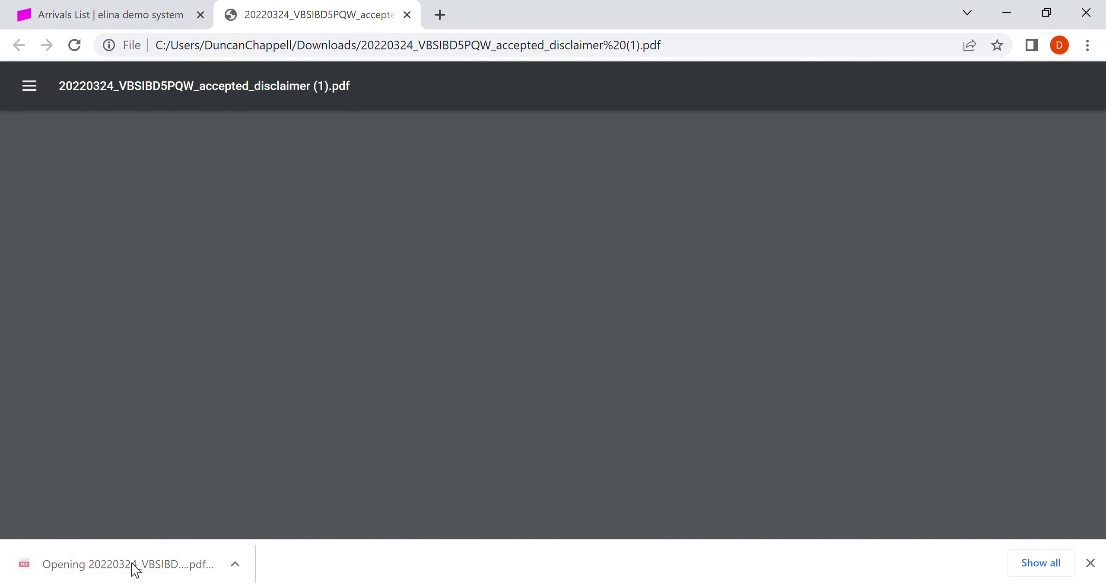
scroll(502, 367, "down", 4)
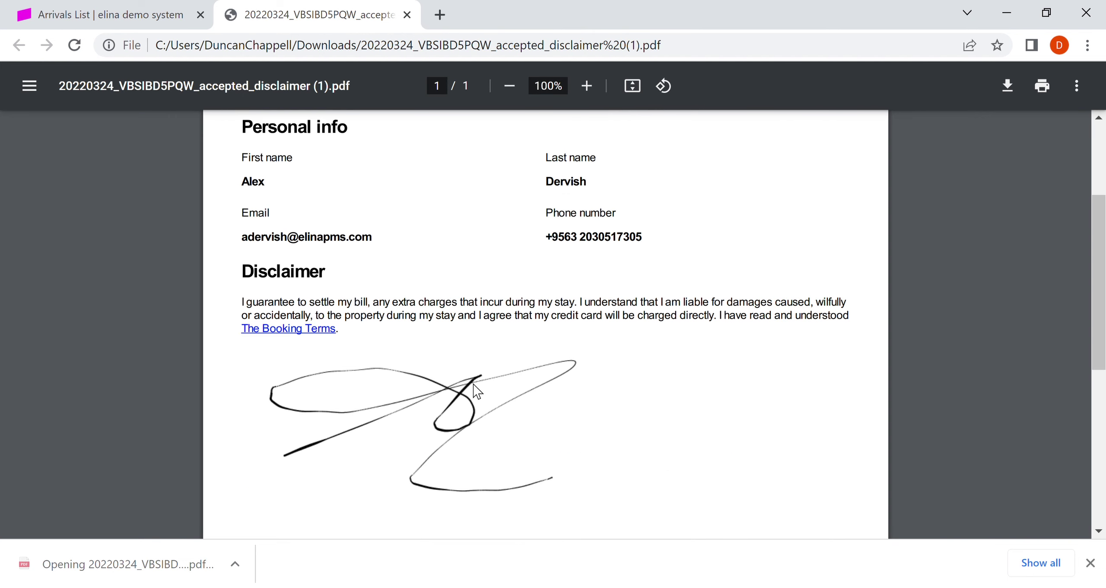
scroll(208, 136, "up", 4)
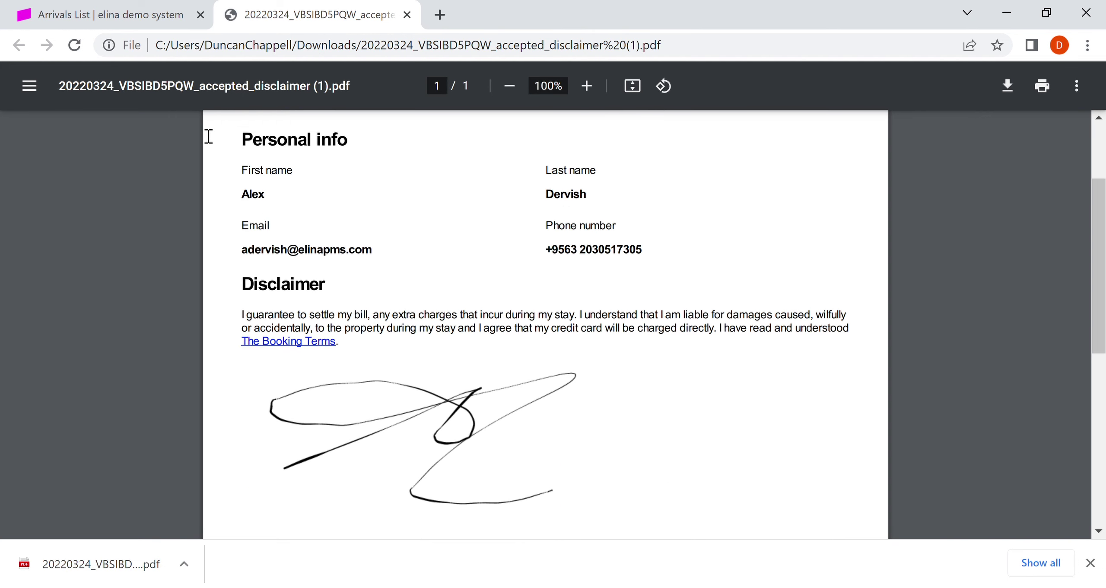
left_click(100, 19)
scroll(512, 407, "down", 2)
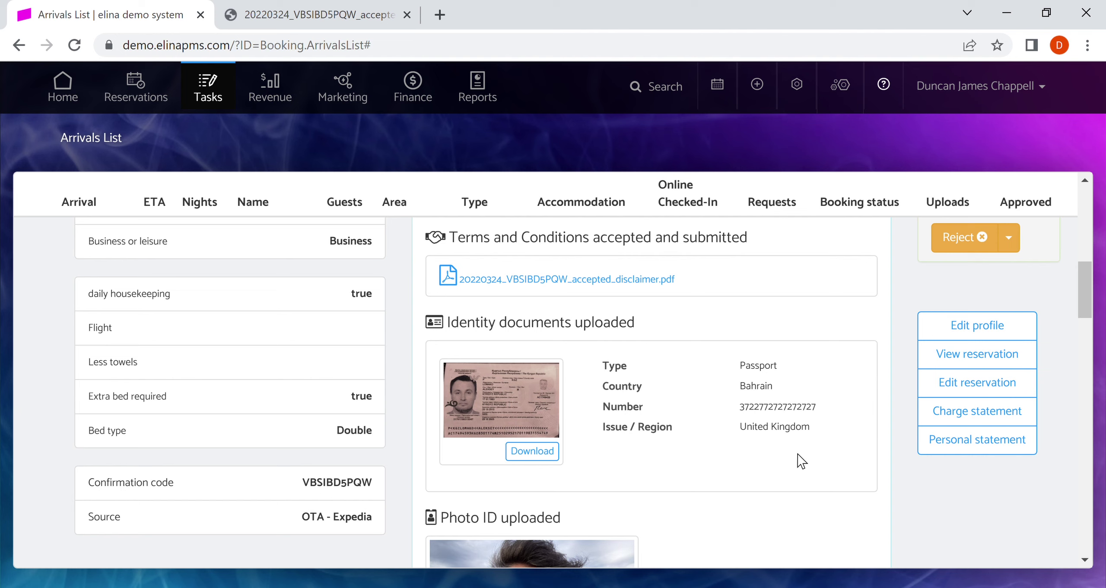
scroll(631, 432, "down", 5)
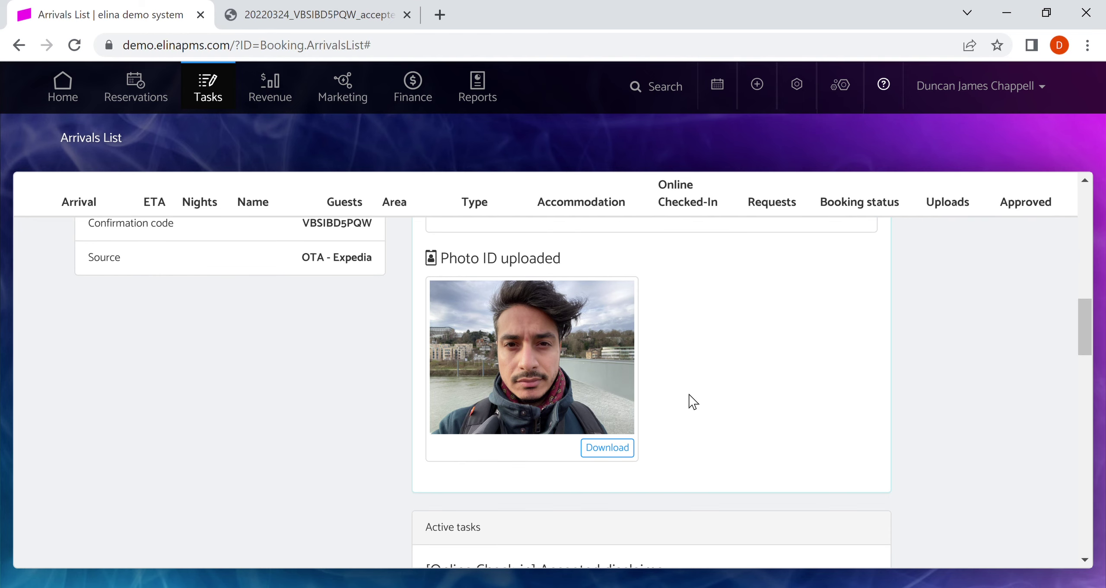
scroll(692, 401, "up", 2)
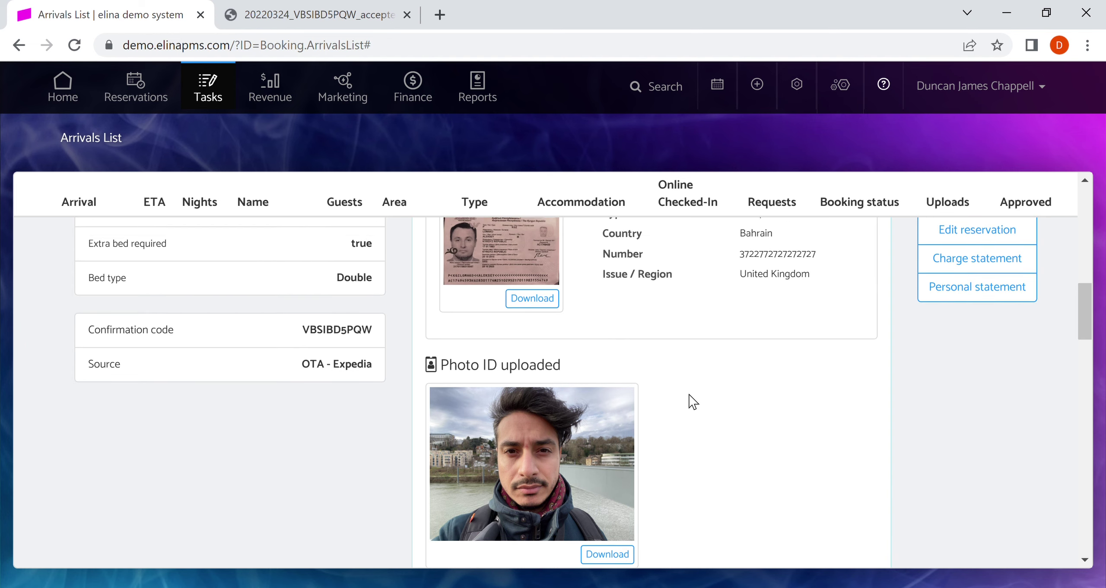
scroll(689, 400, "down", 7)
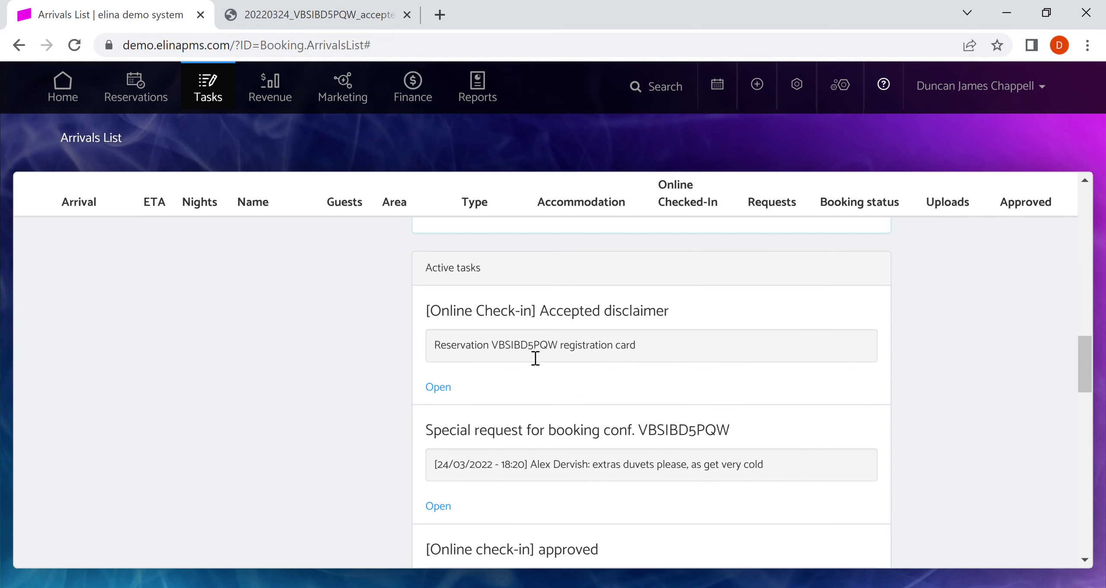
scroll(540, 354, "down", 4)
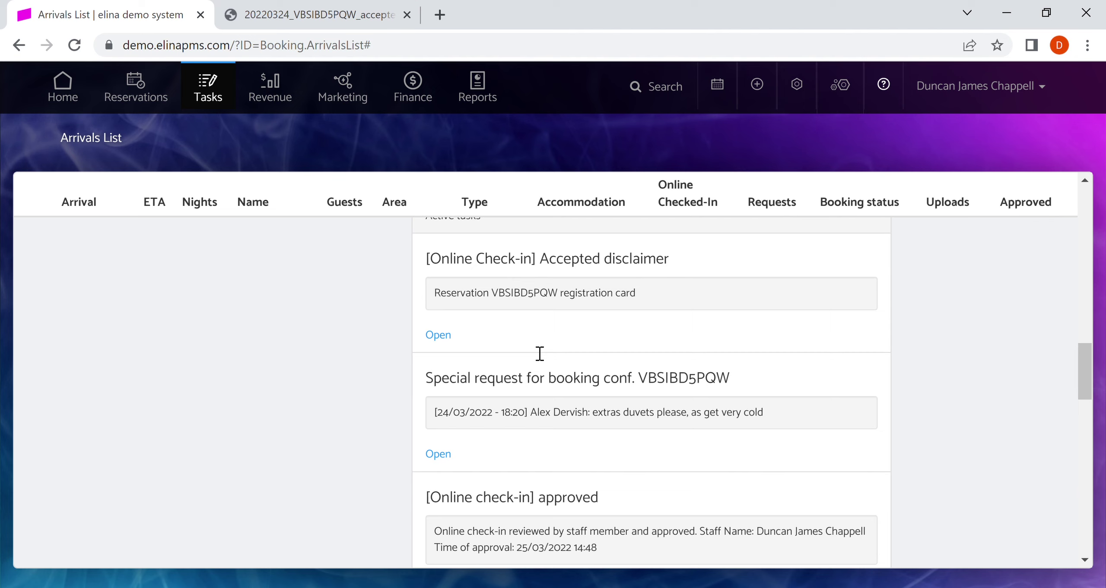
scroll(530, 318, "up", 2)
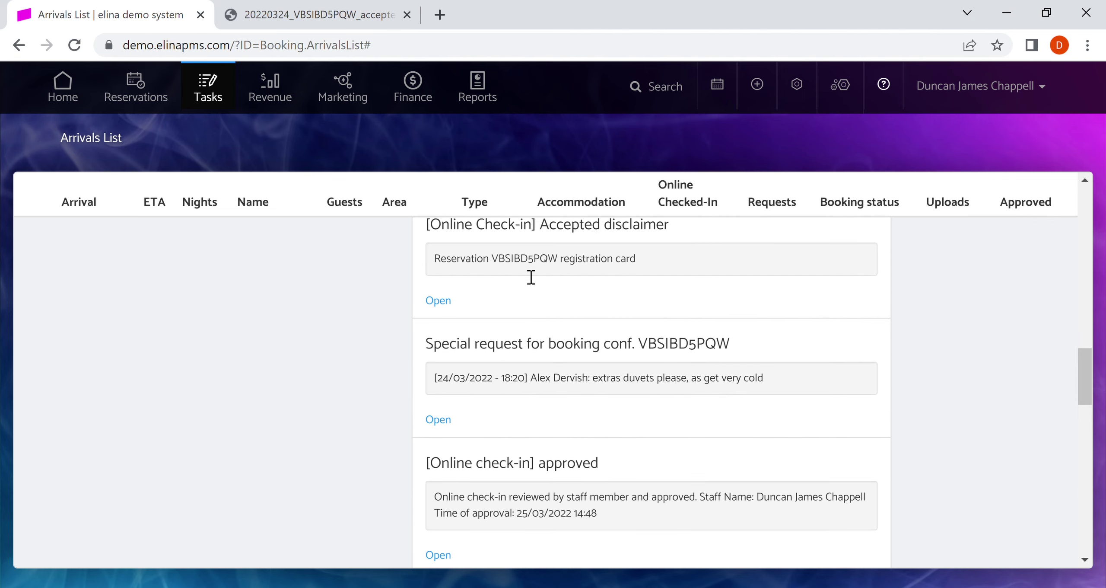
scroll(531, 277, "down", 6)
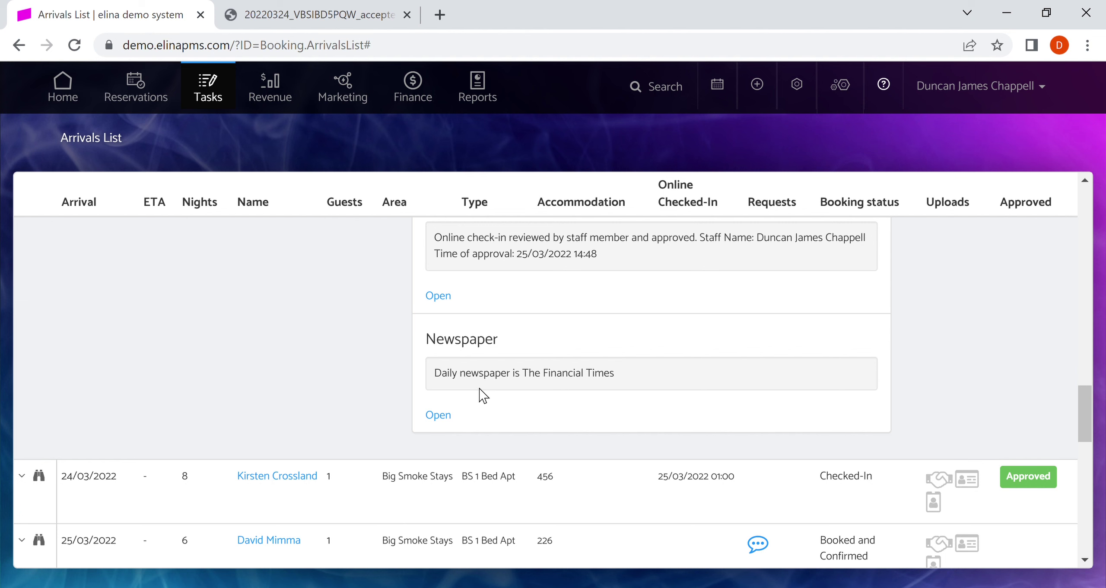
scroll(540, 391, "up", 15)
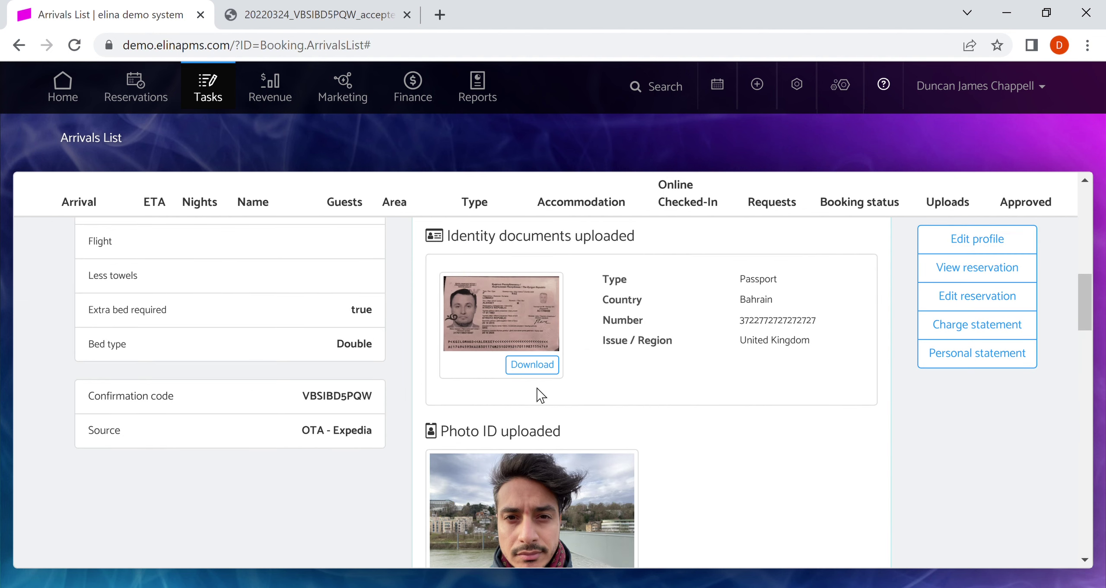
scroll(436, 318, "up", 4)
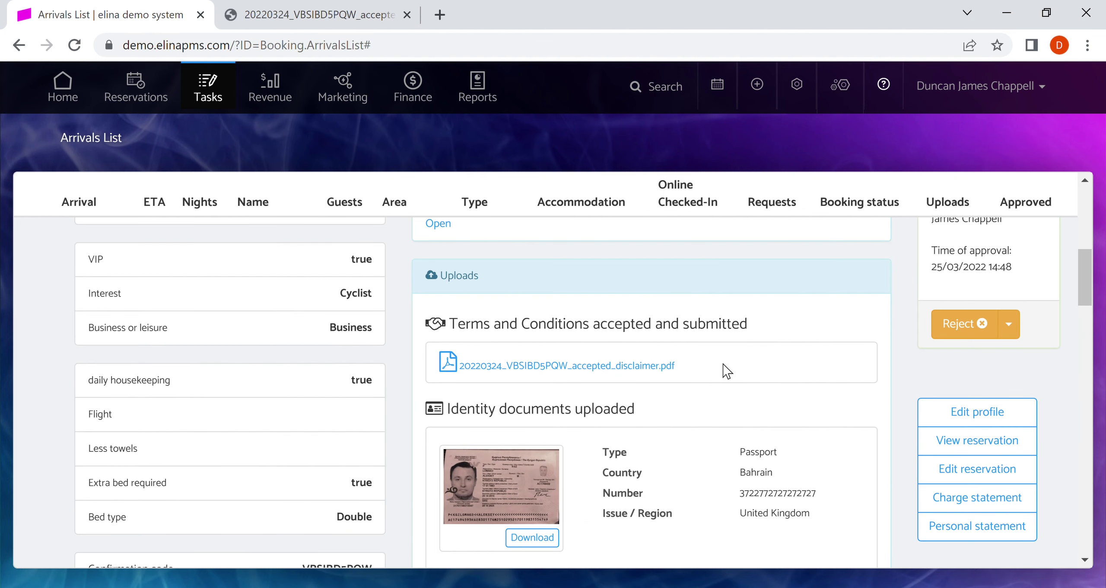
scroll(672, 378, "up", 4)
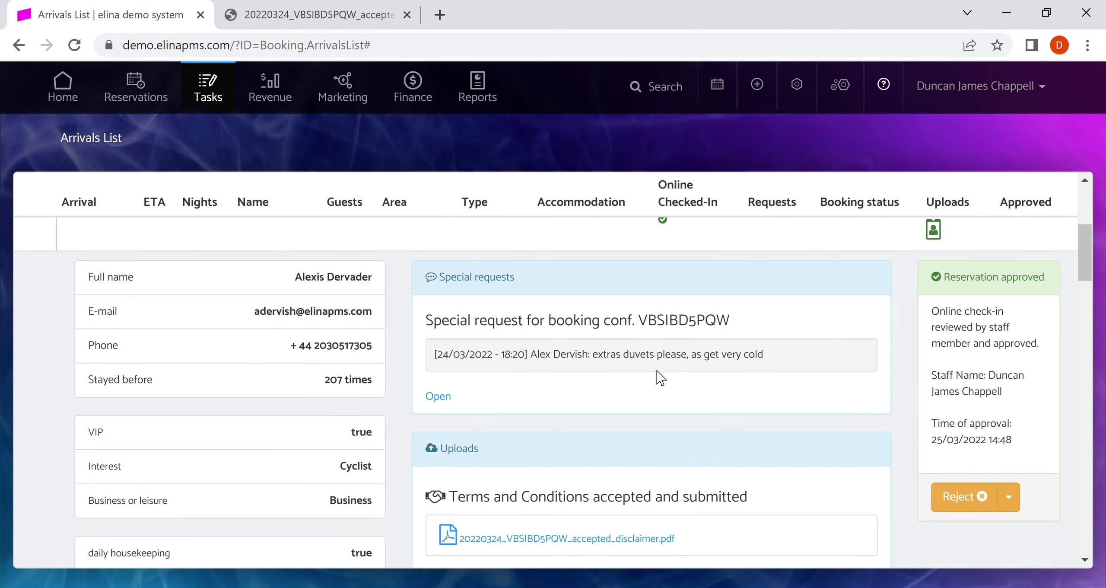
scroll(676, 375, "down", 4)
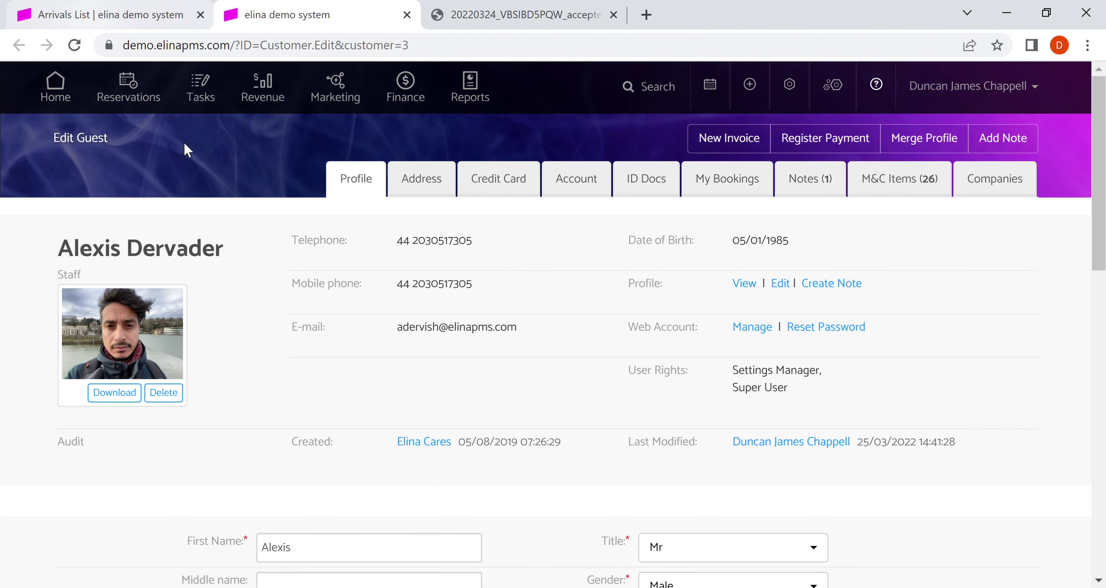
- Replace the guest's mobile phone number and opt them out of the monthly newsletter
scroll(205, 333, "down", 8)
scroll(200, 314, "up", 6)
scroll(200, 314, "down", 6)
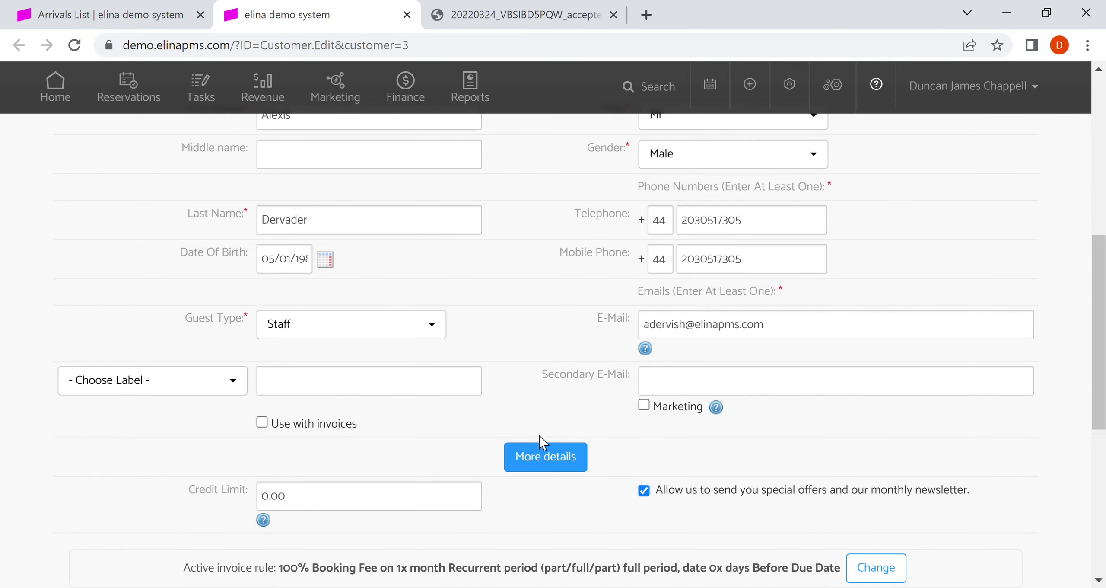
left_click_drag(760, 271, 681, 268)
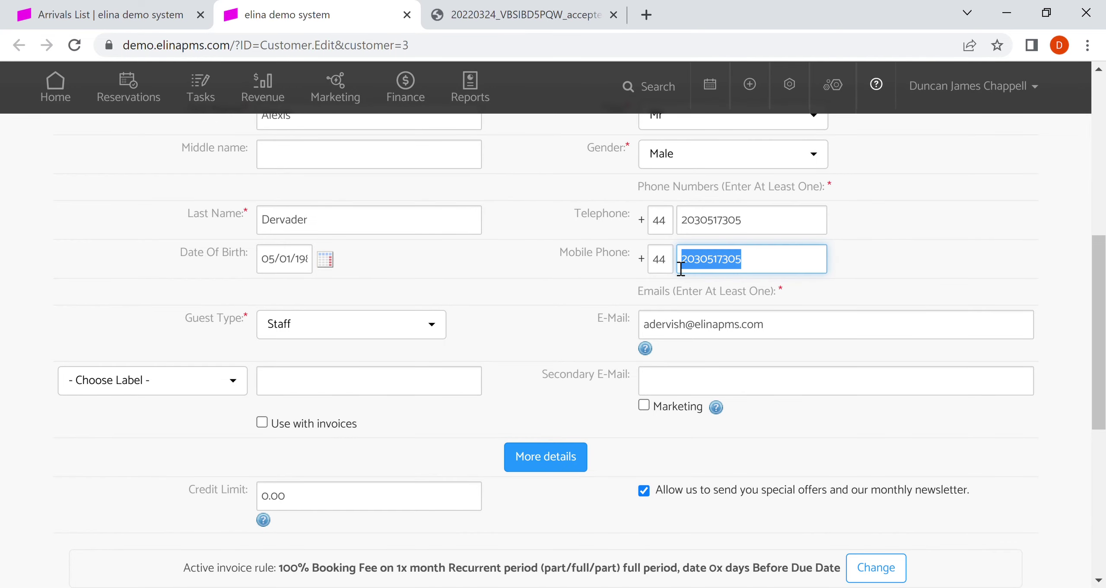
type("757575")
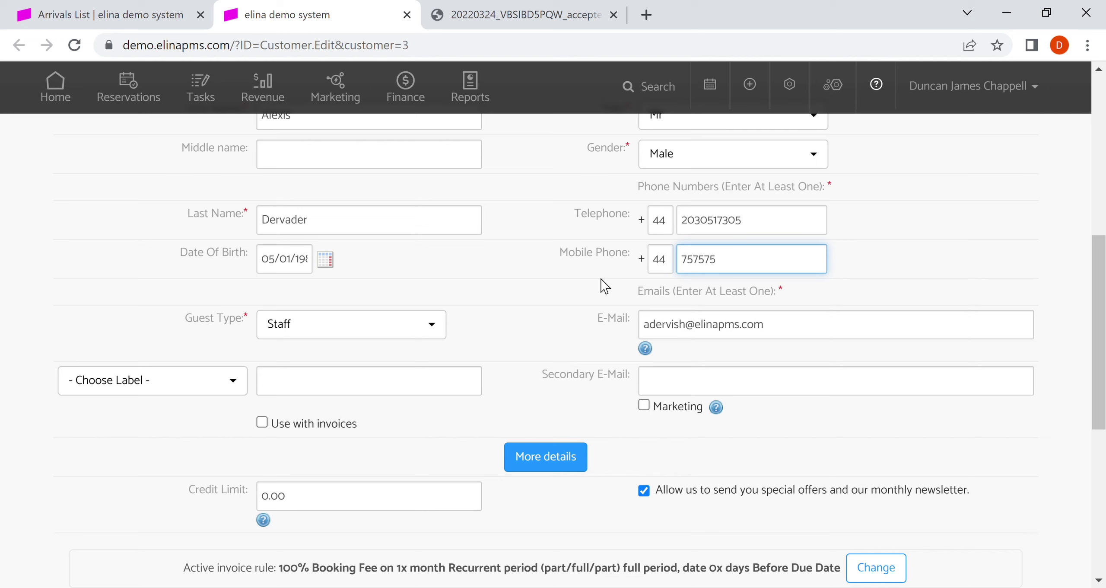
left_click(678, 388)
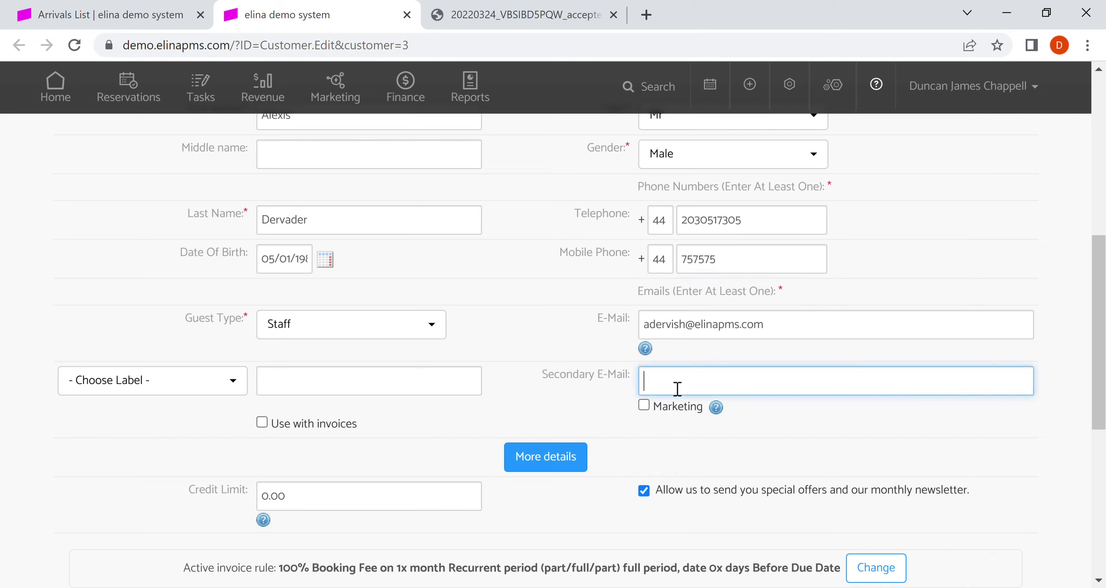
left_click(551, 345)
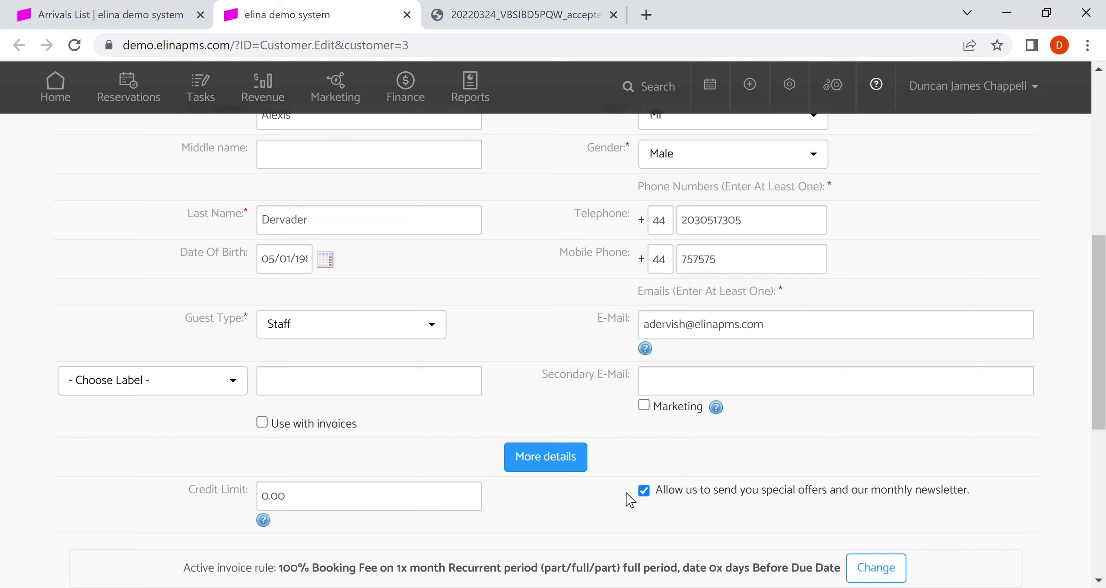
left_click(644, 491)
left_click(118, 20)
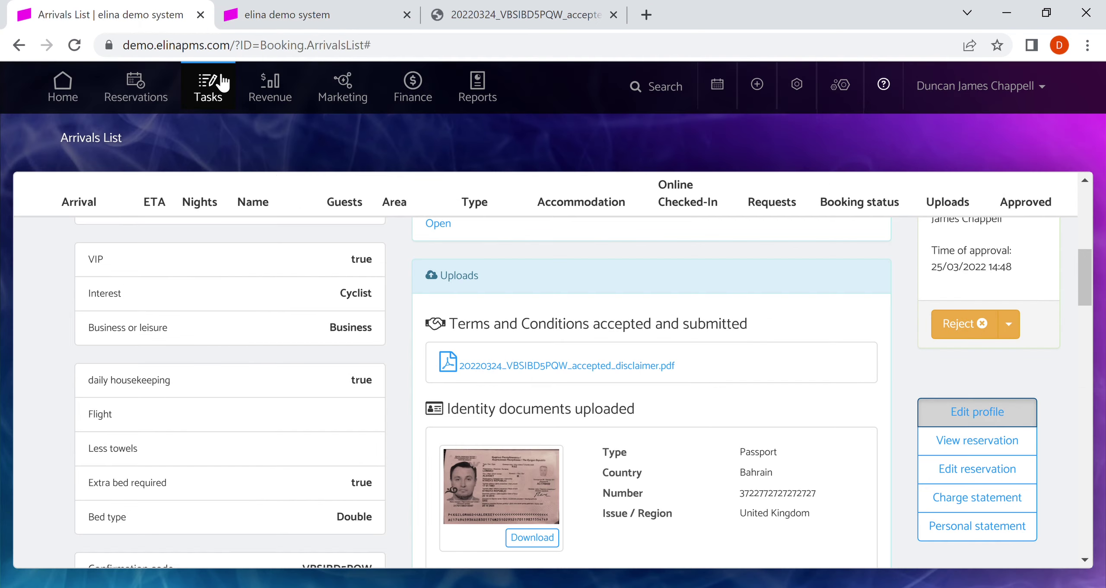
left_click(955, 449)
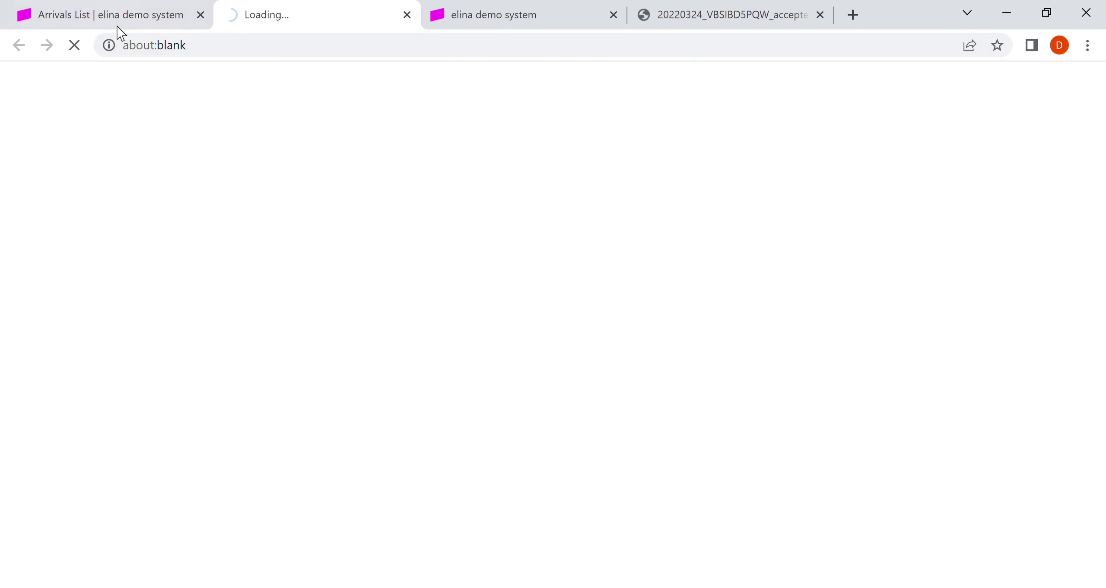
scroll(240, 288, "down", 10)
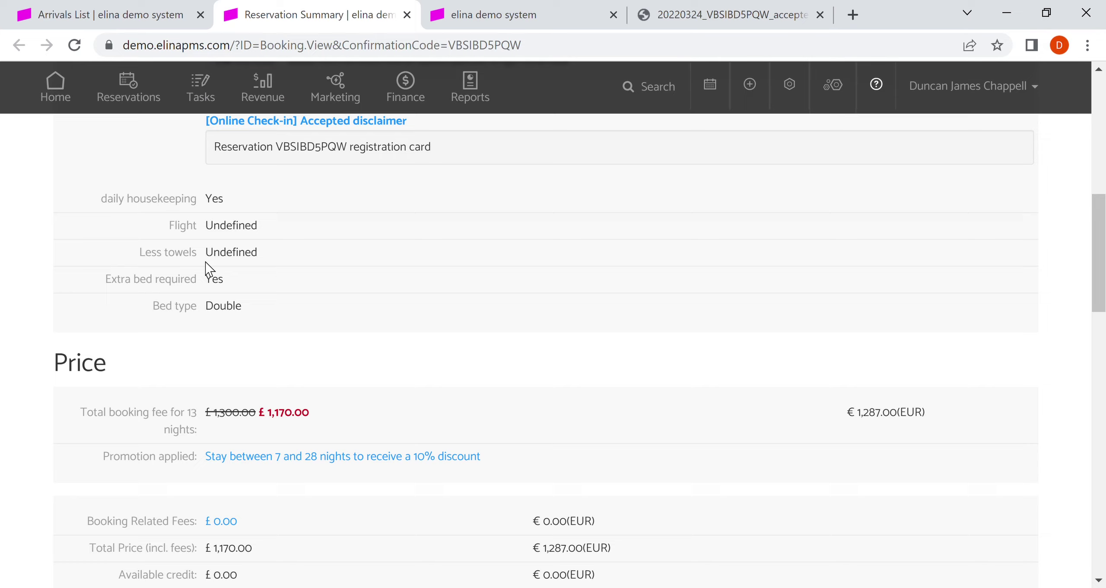
scroll(206, 267, "down", 2)
scroll(329, 280, "down", 10)
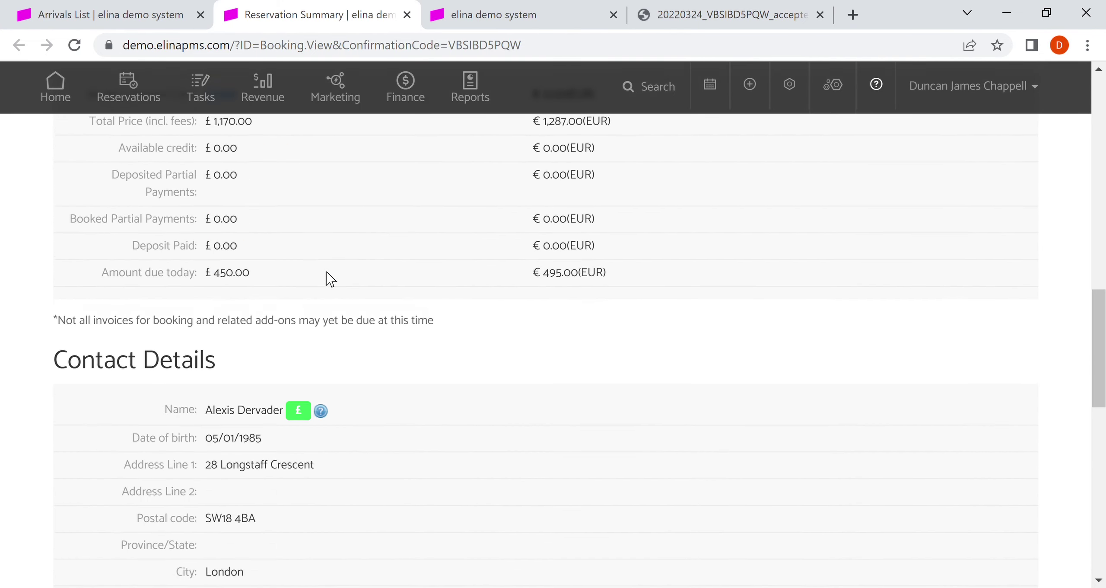
left_click(148, 17)
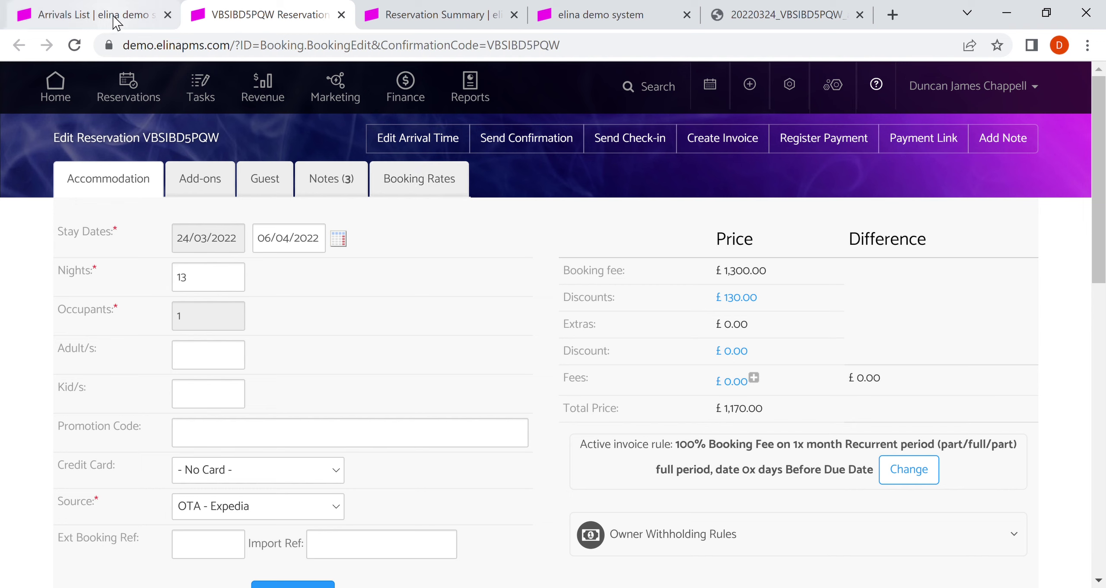
- Open the VBSIBD5PQW charge statement, check the £450.00 amount due, and return to the arrivals list
left_click(52, 13)
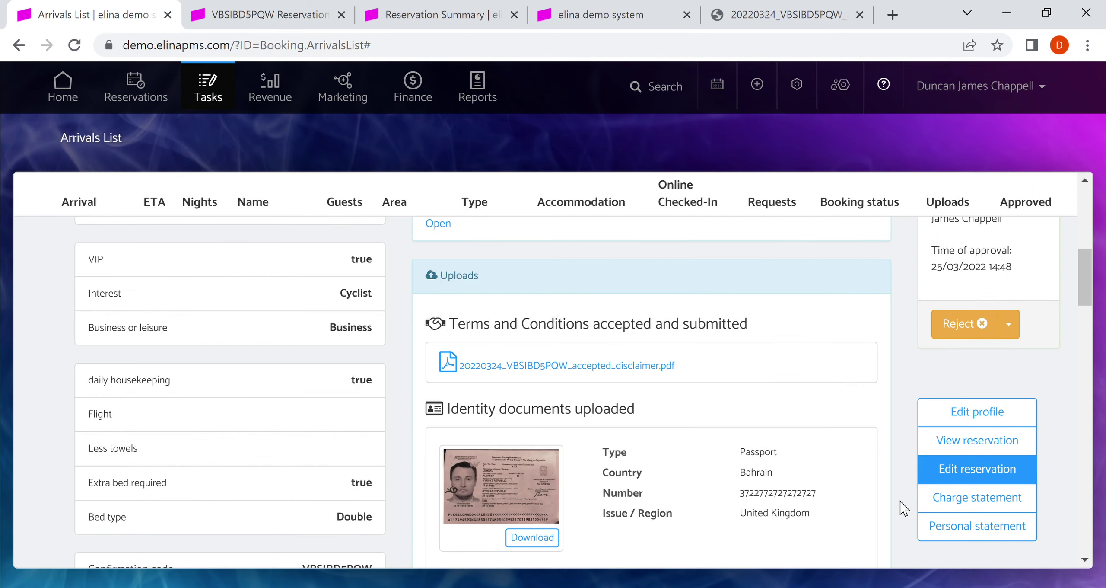
scroll(902, 476, "down", 2)
left_click(965, 413)
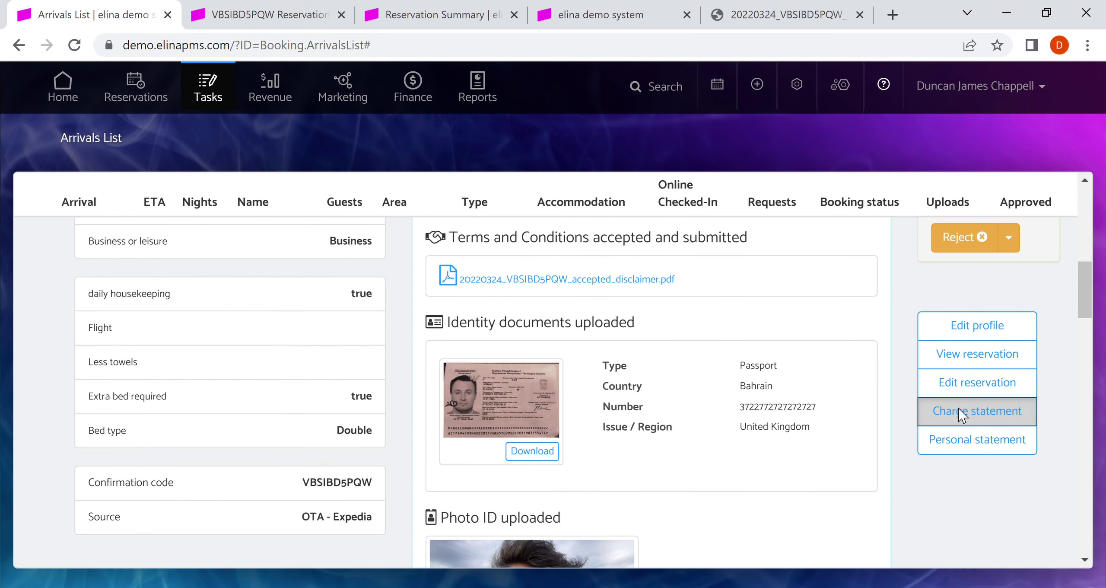
scroll(608, 438, "down", 2)
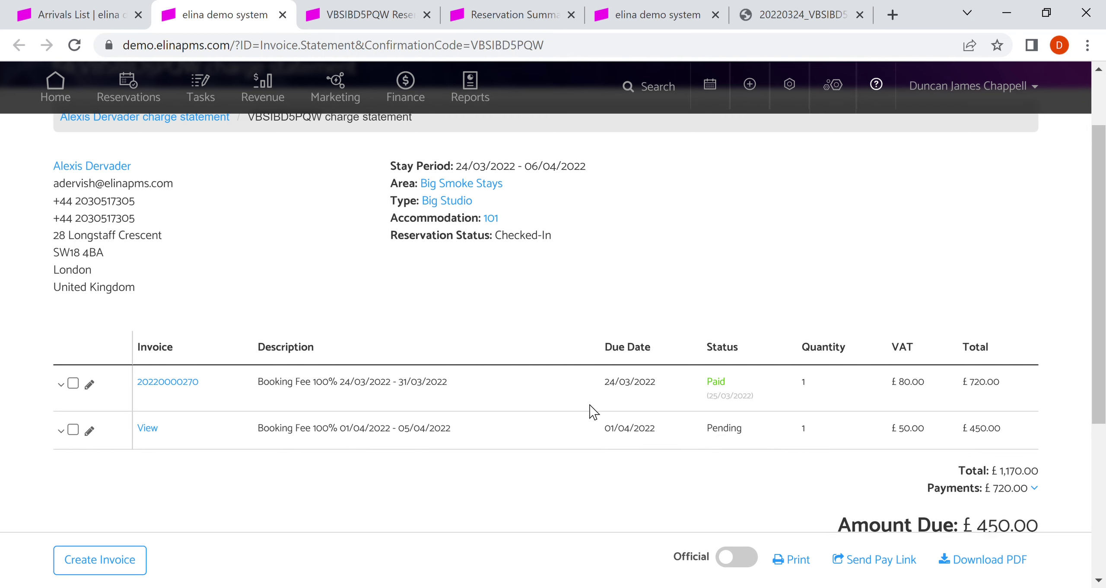
scroll(594, 410, "down", 2)
left_click_drag(1047, 449, 832, 452)
left_click(813, 419)
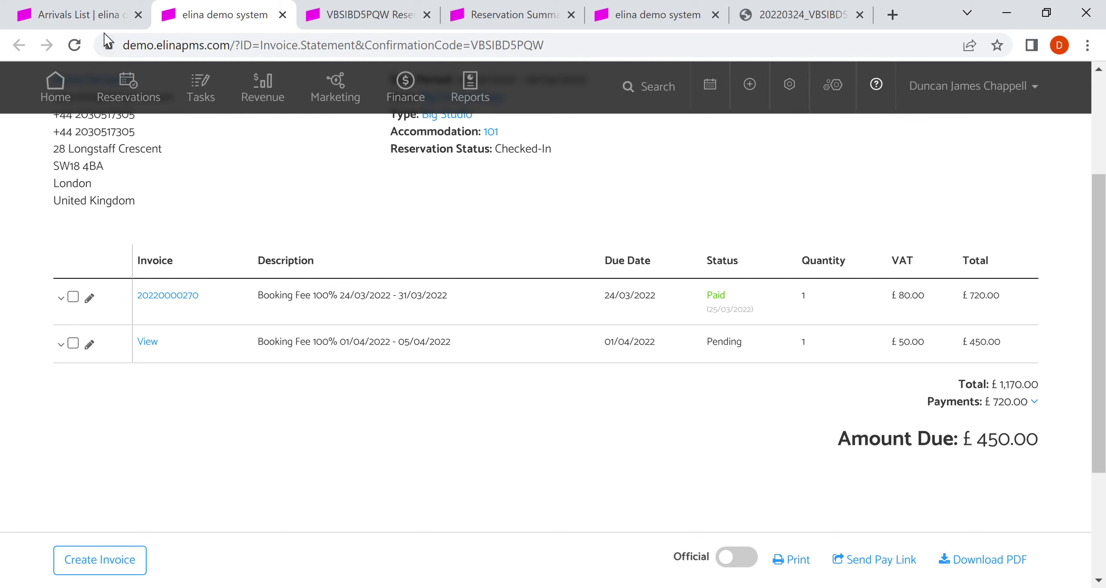
left_click(98, 18)
- Collapse the open booking and set the arrivals date range to 25/03/2022–29/03/2022
scroll(34, 303, "up", 8)
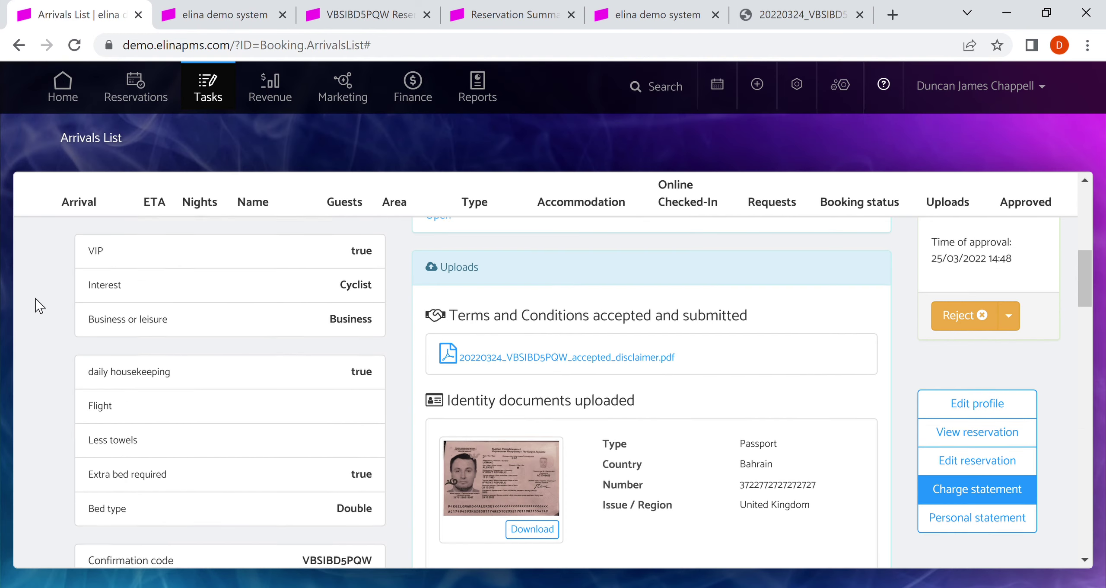
left_click(23, 290)
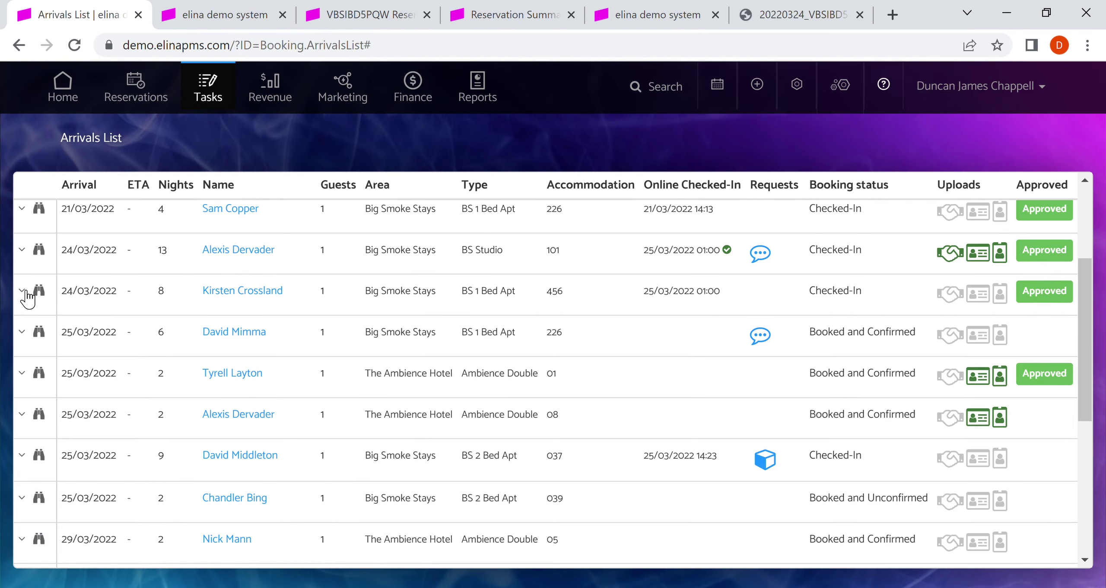
scroll(203, 371, "up", 3)
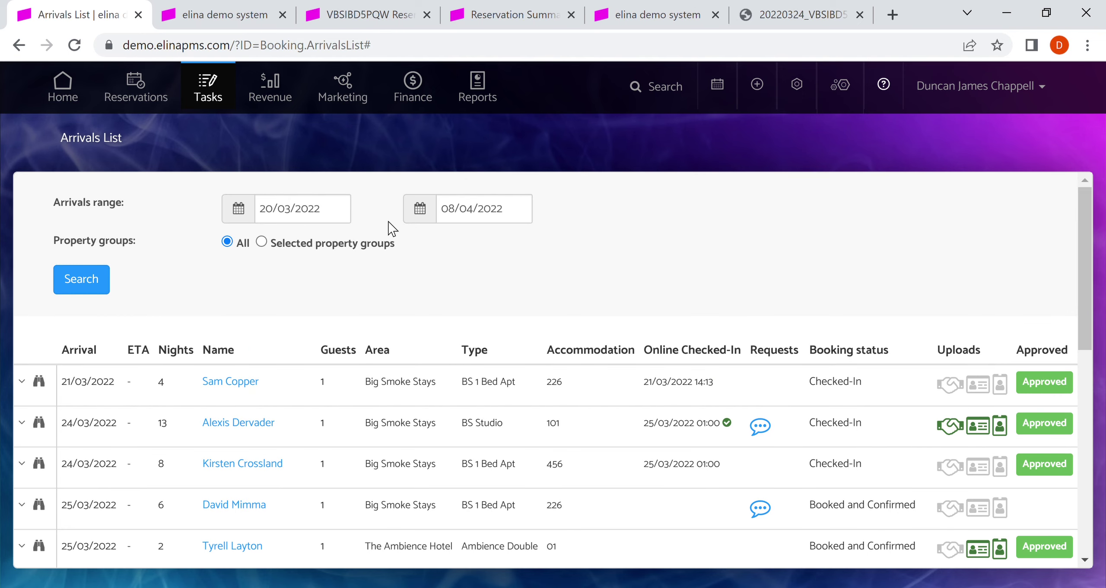
left_click(468, 217)
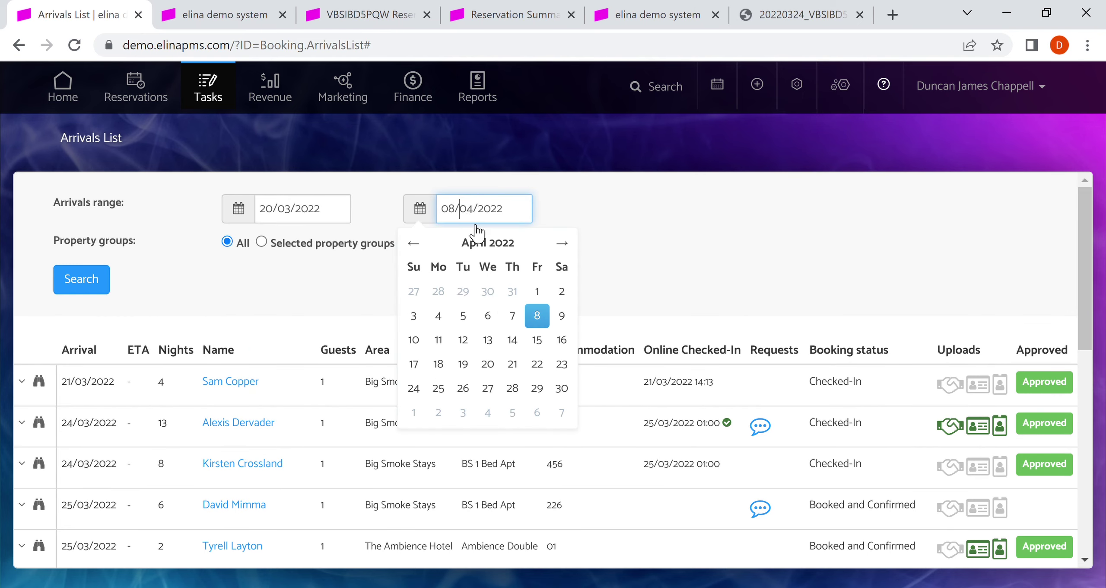
left_click(337, 218)
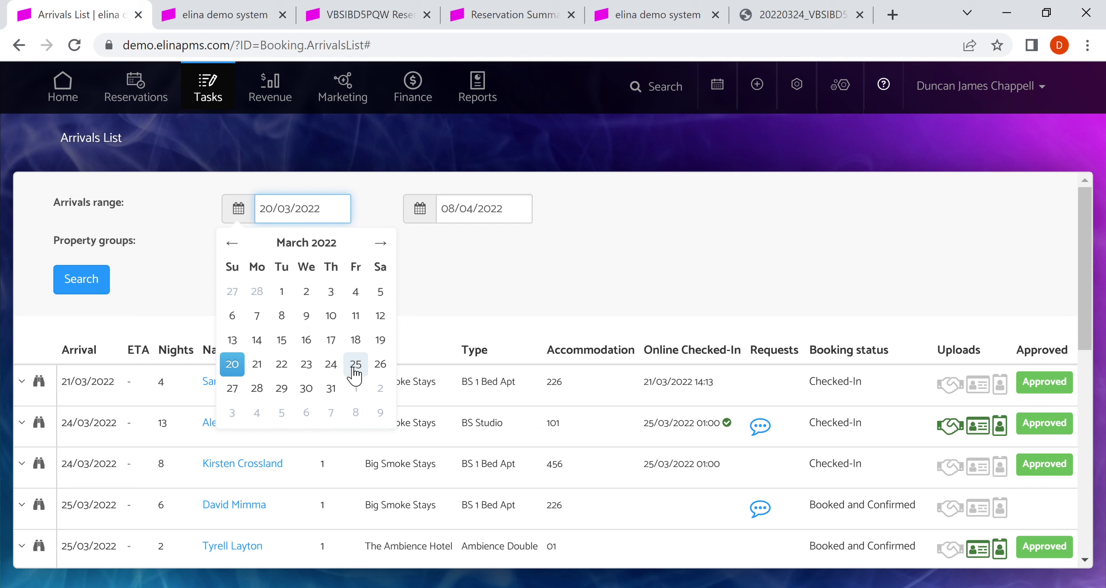
left_click(360, 370)
left_click(474, 222)
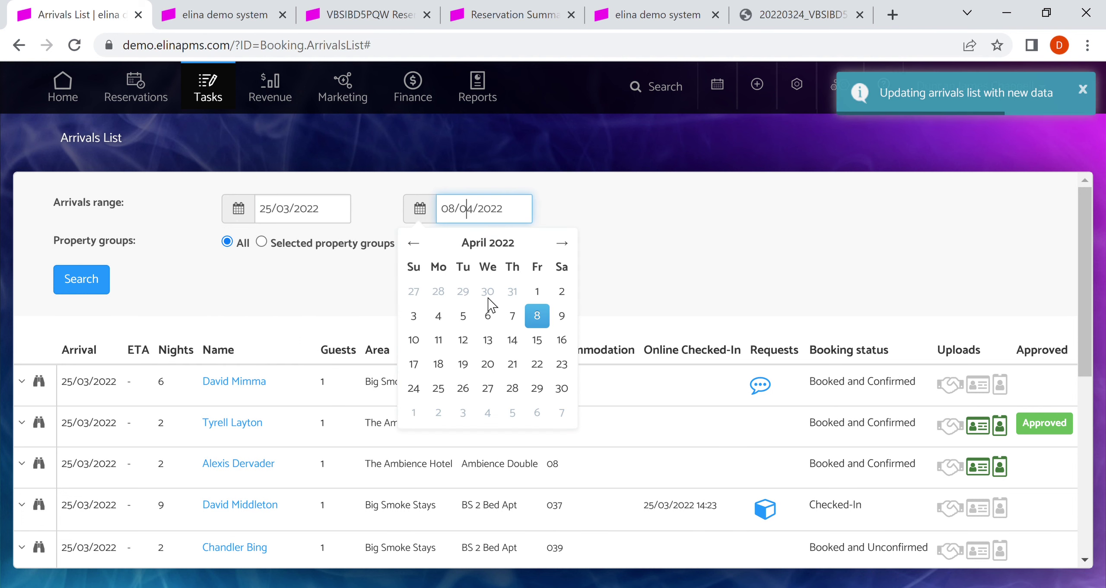
left_click(414, 243)
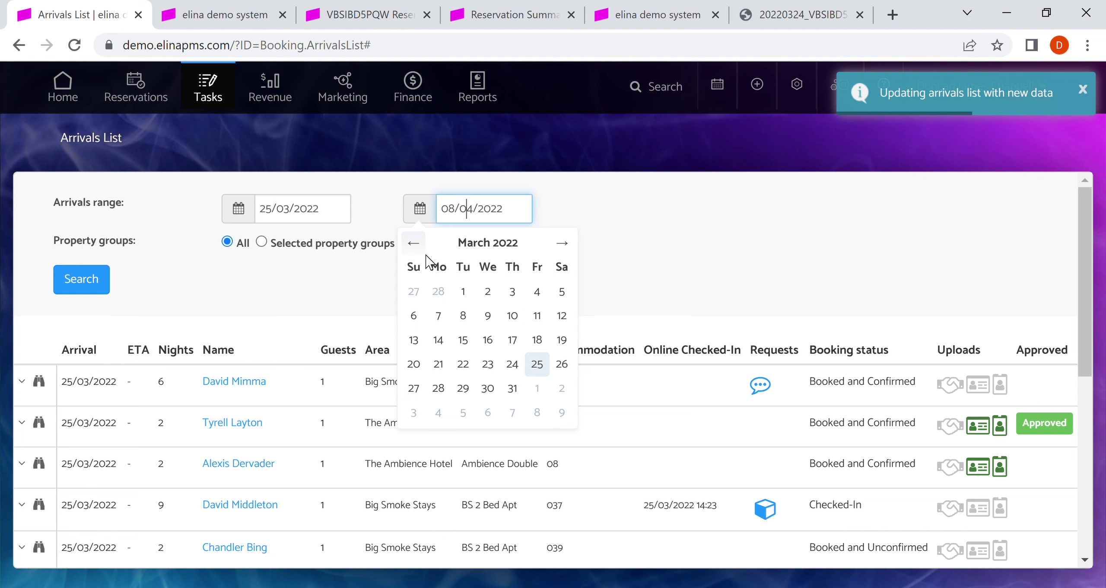
left_click(463, 388)
left_click(84, 281)
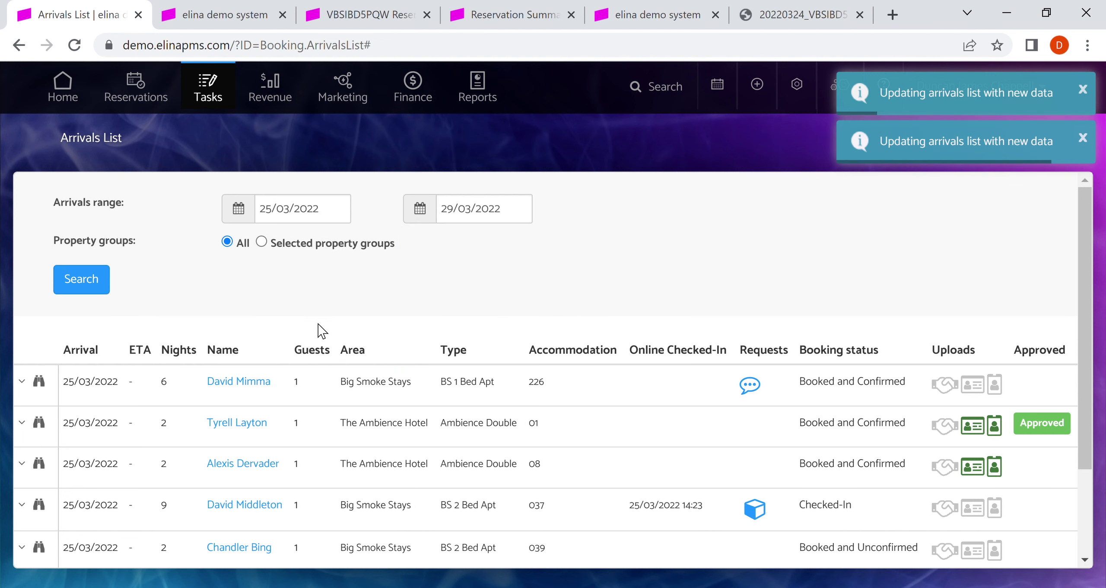
- Filter by selected property groups with Big Smoke Stays ticked, and search for arrivals
left_click(320, 245)
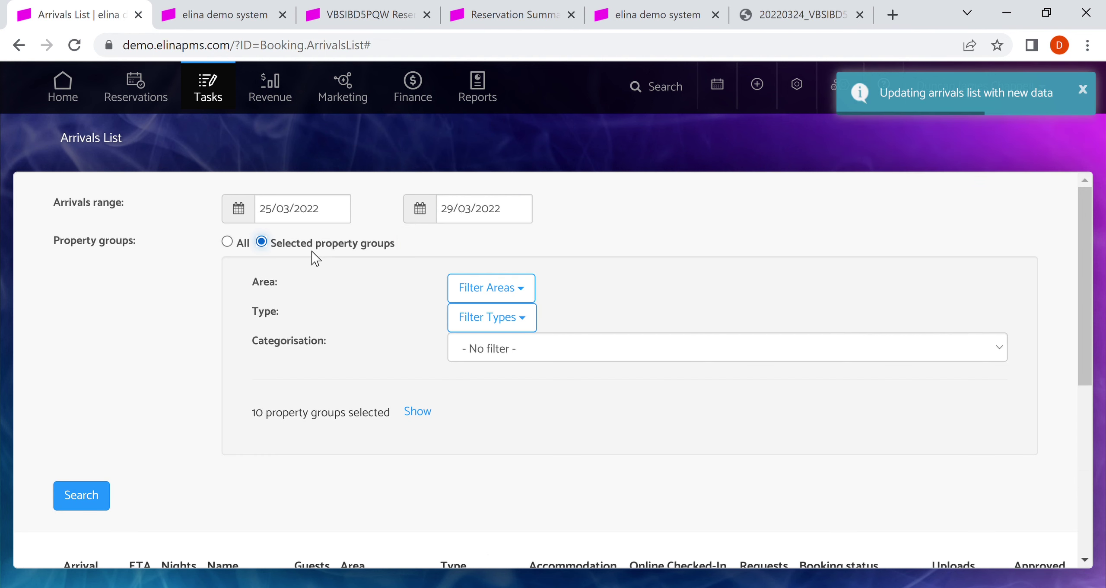
left_click(477, 296)
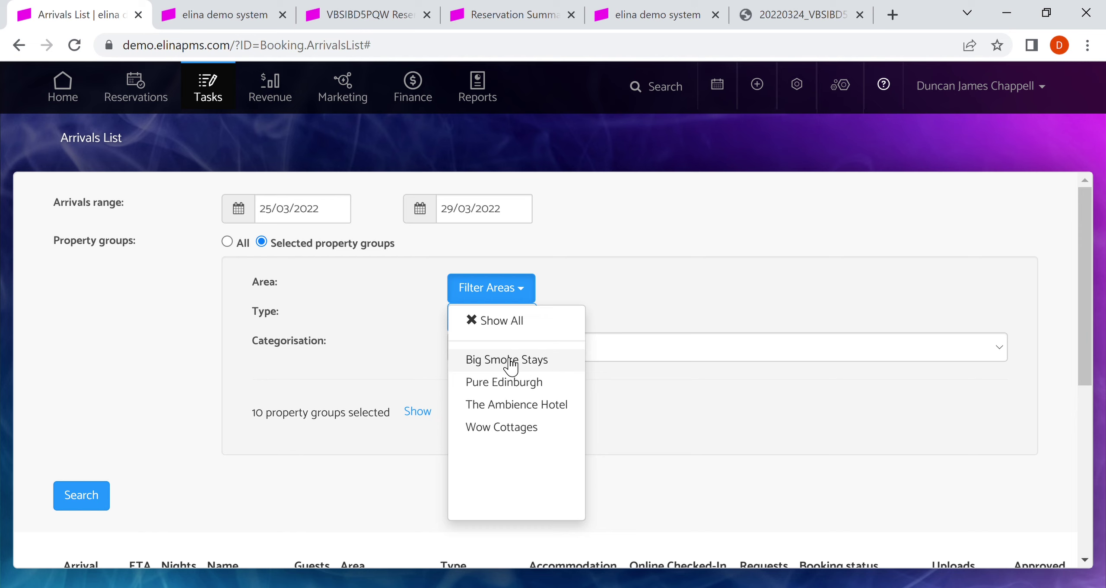
left_click(512, 361)
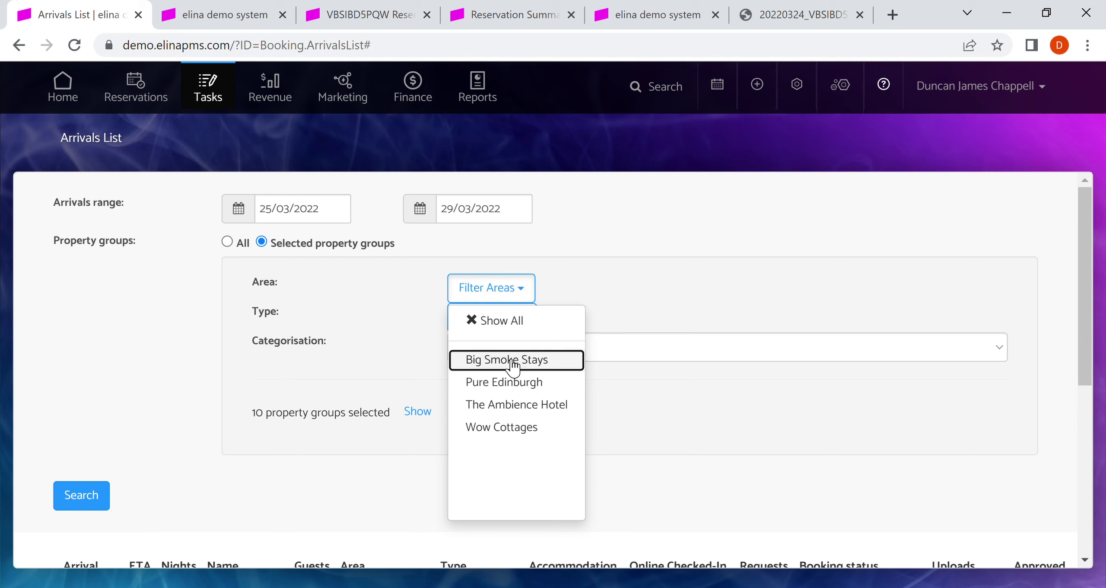
left_click(602, 306)
left_click(530, 352)
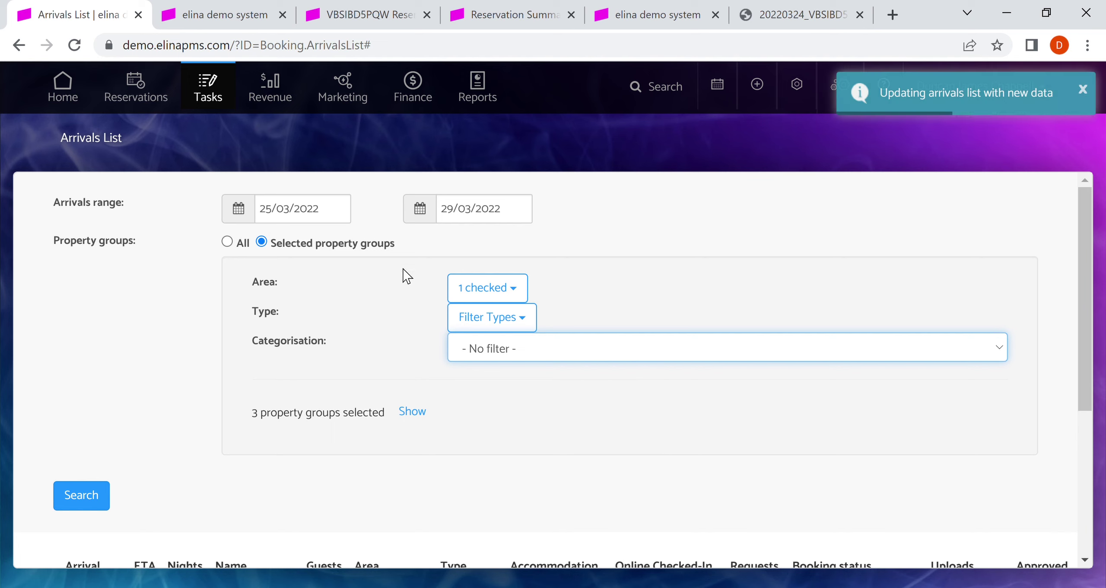
left_click(136, 339)
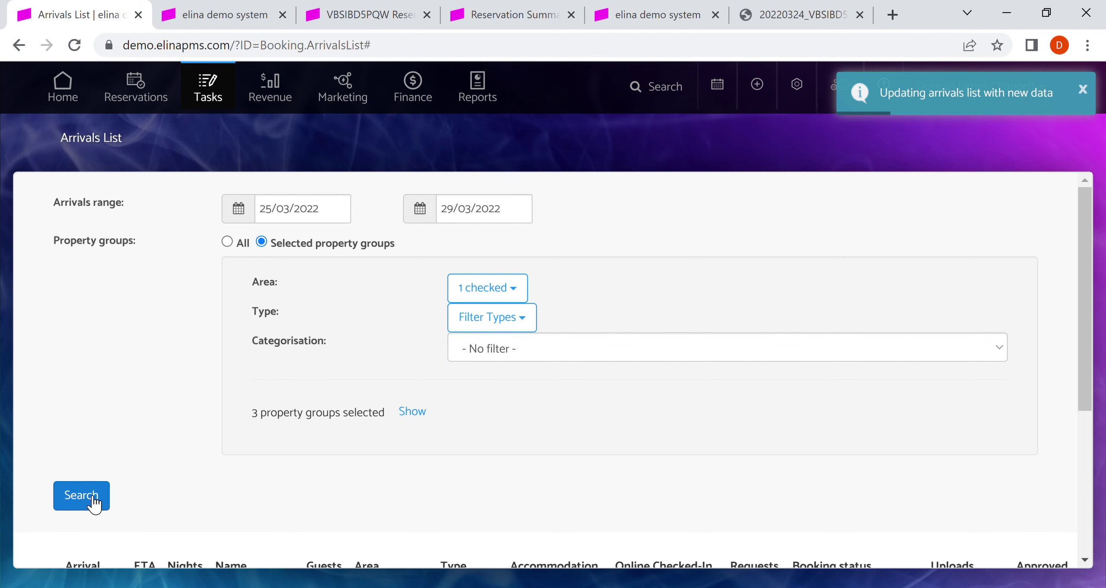
scroll(198, 451, "down", 6)
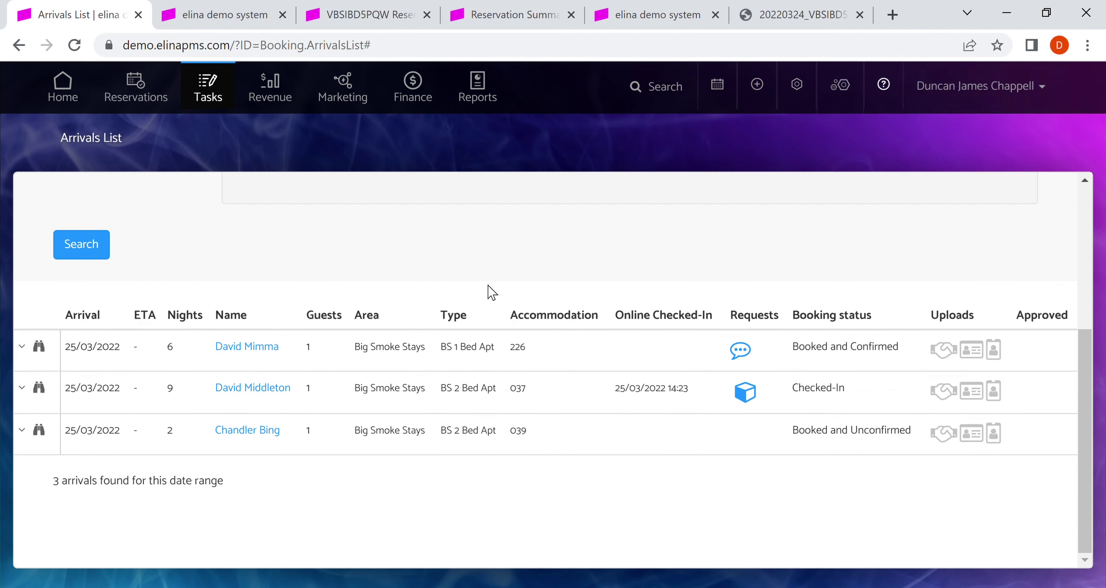